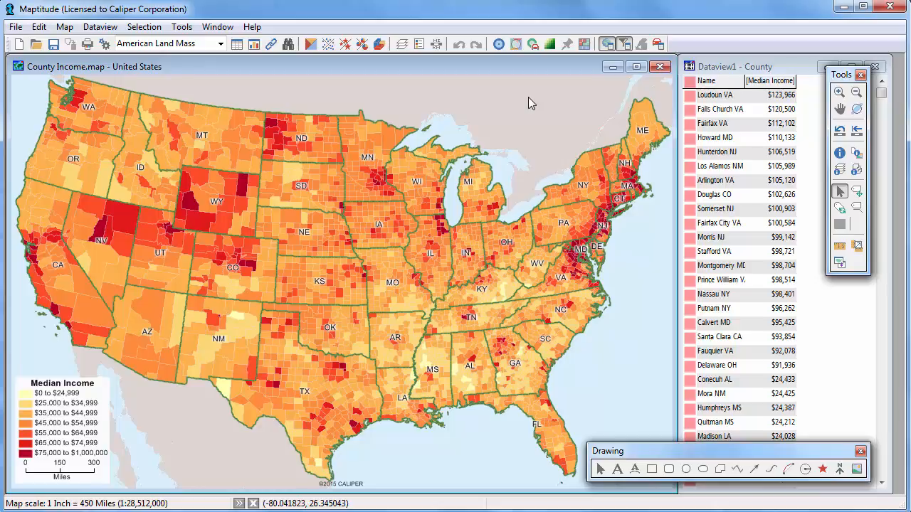
Create a new layout and set its page orientation to landscape
click(20, 44)
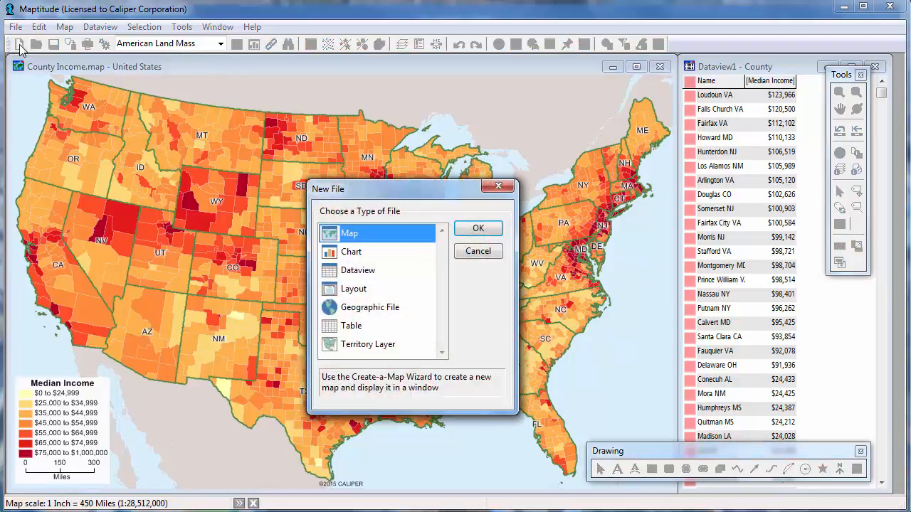
click(339, 293)
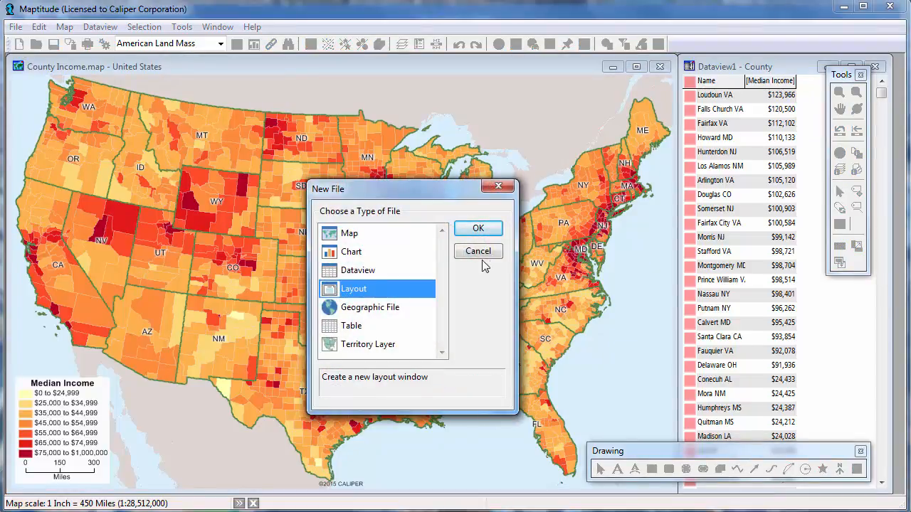
click(478, 229)
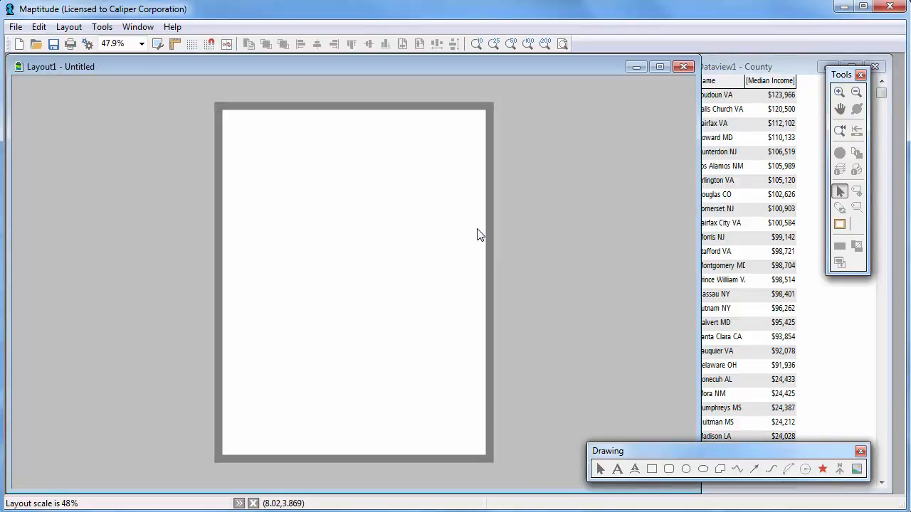
click(88, 44)
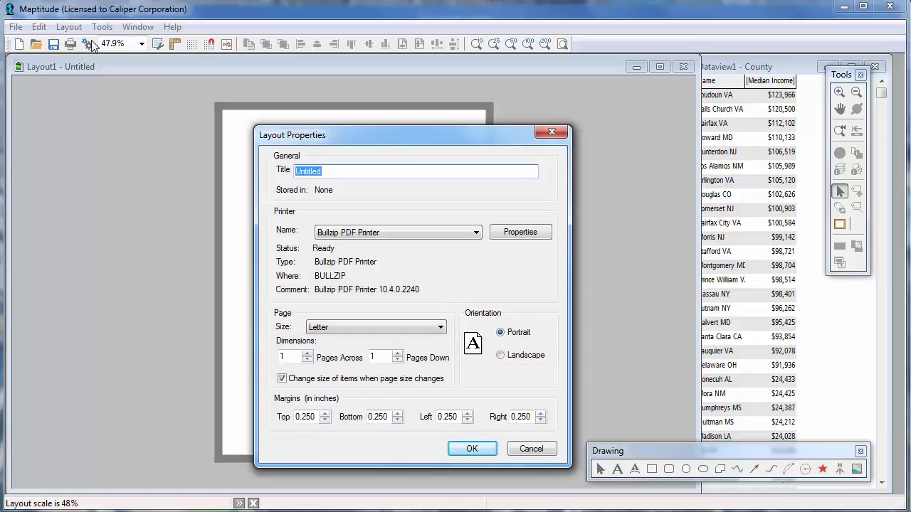
click(500, 355)
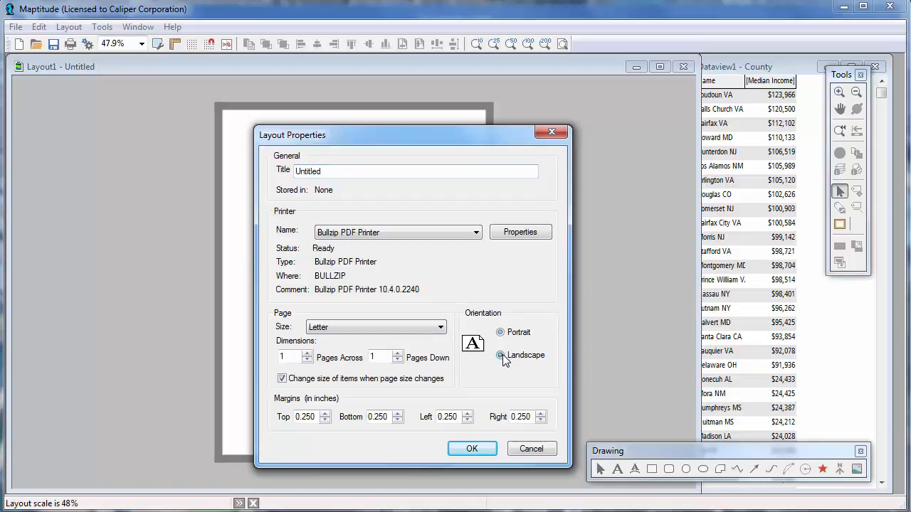
click(479, 444)
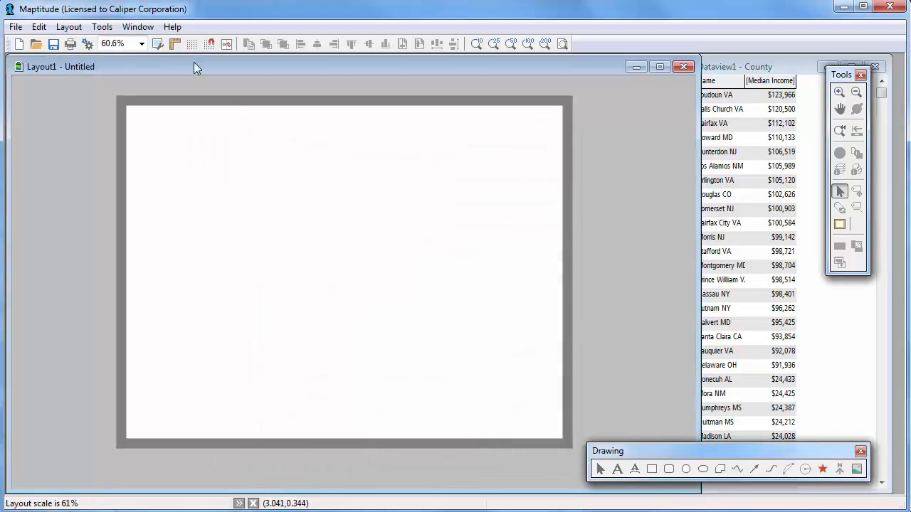
Show the layout's rulers and snap grid, with marks every Inch & 1/4 Inch
click(158, 44)
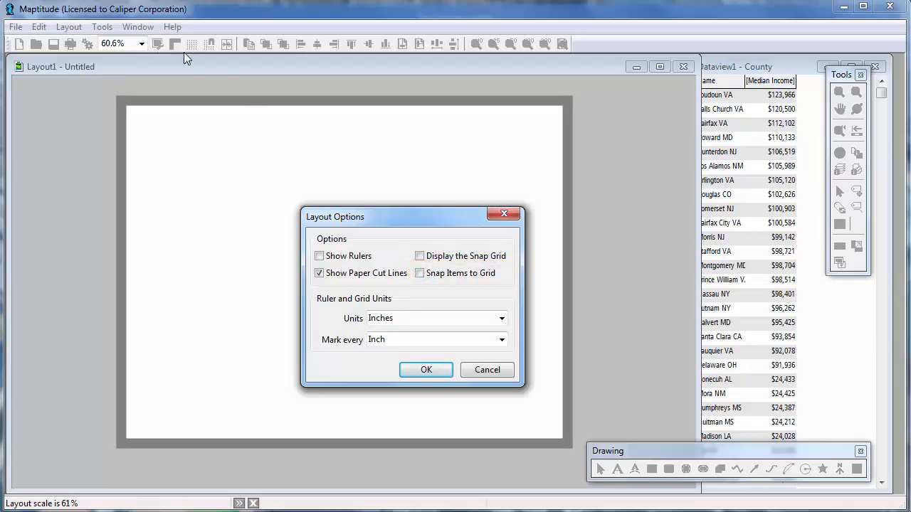
click(322, 256)
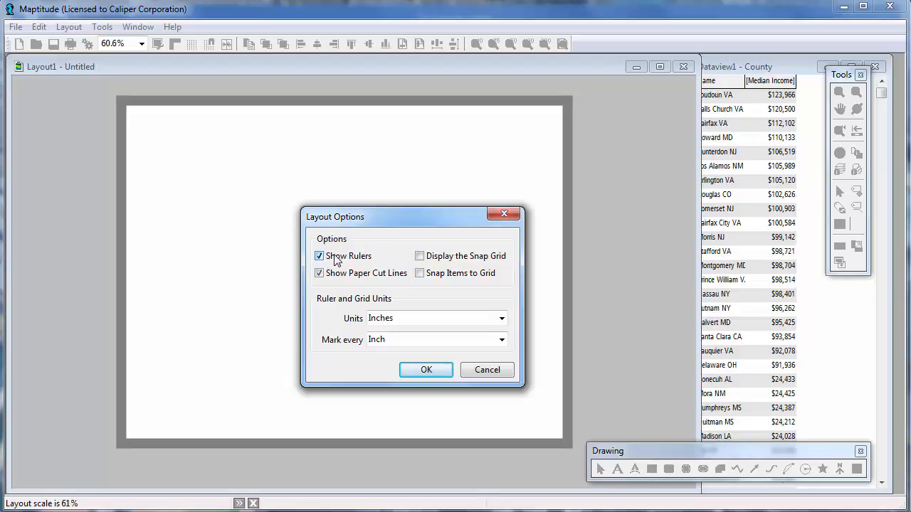
click(420, 257)
click(418, 342)
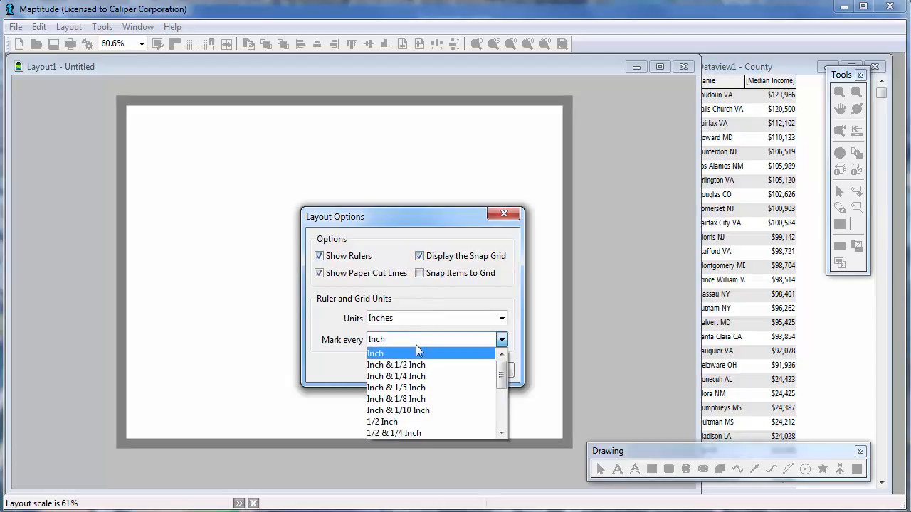
click(427, 374)
click(426, 371)
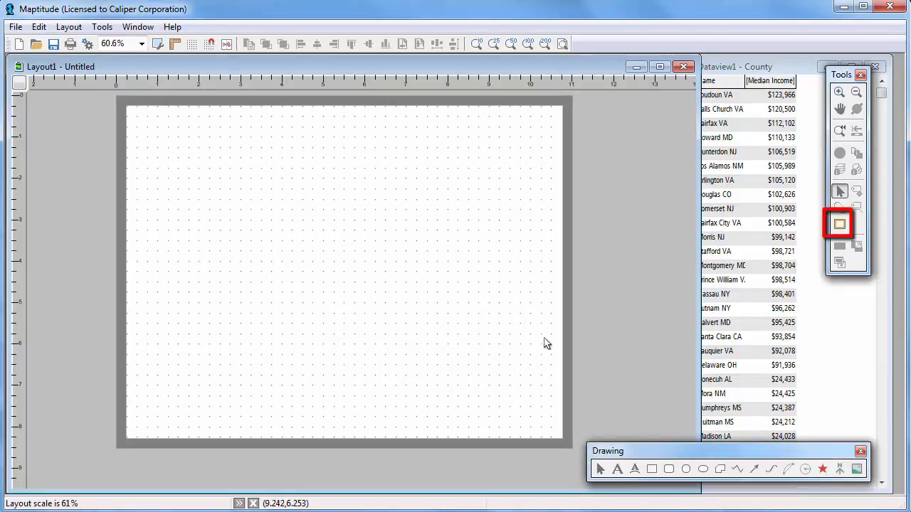
Place County Income.map in a frame about 2.9 by 2.6 inches mid-page, printed at fixed scale without keeping the map's aspect ratio
click(840, 225)
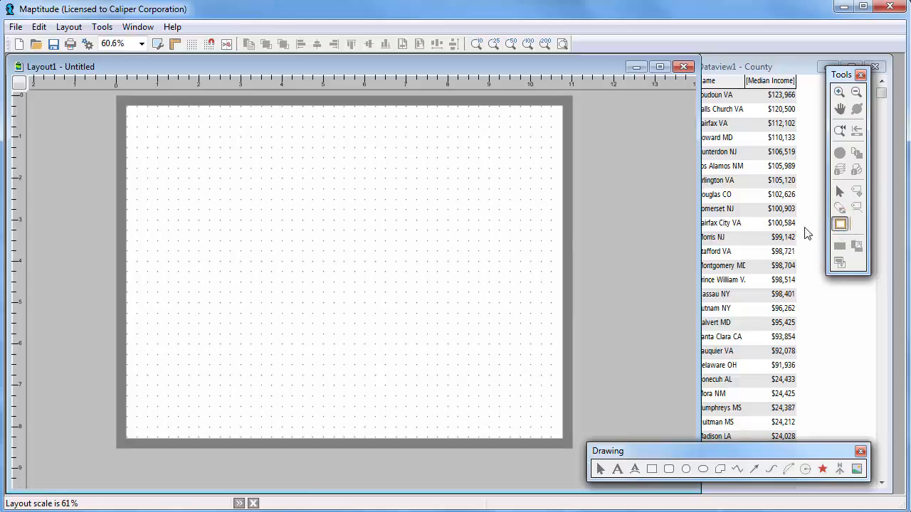
drag(285, 226, 404, 334)
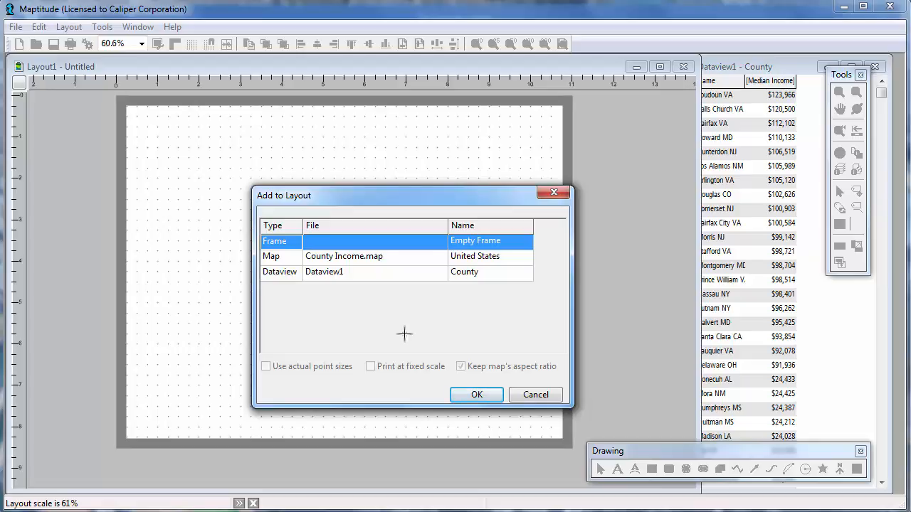
click(395, 261)
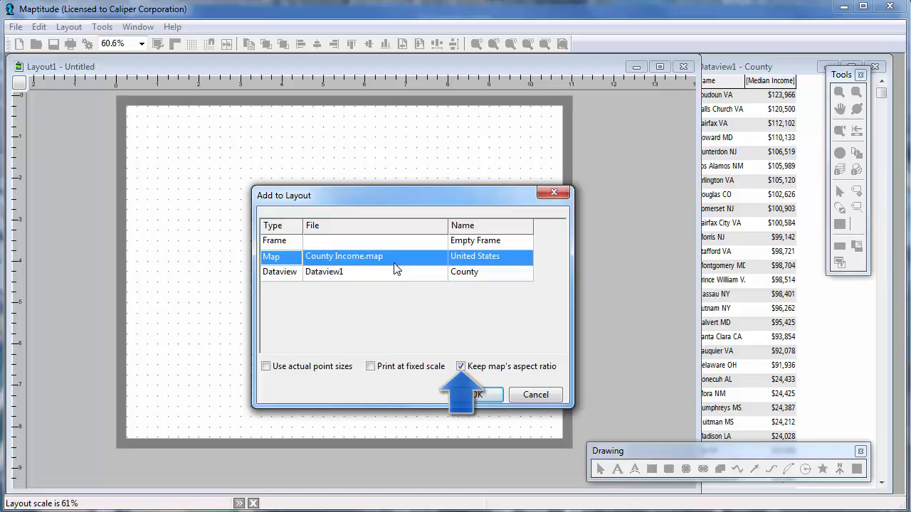
click(370, 366)
click(462, 366)
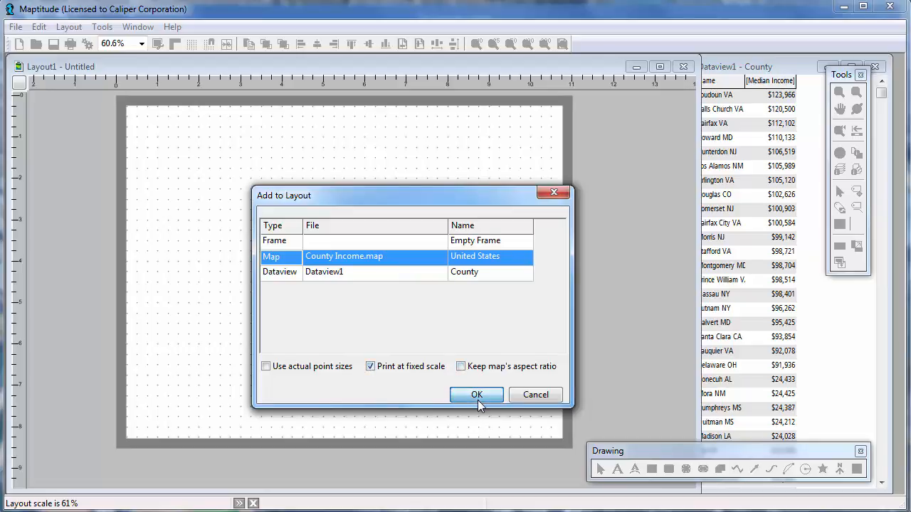
click(476, 395)
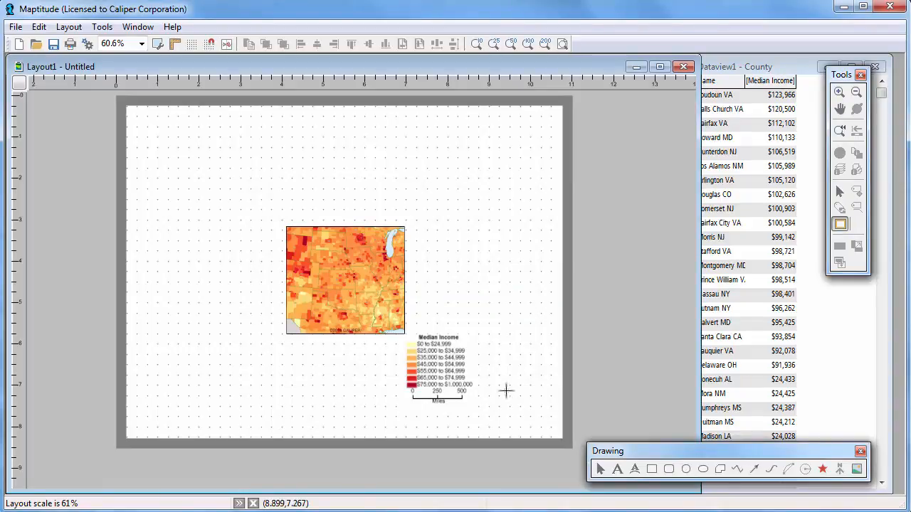
Enlarge the placed map frame in both directions to about 10 by 7.6 inches, nearly filling the page
click(840, 193)
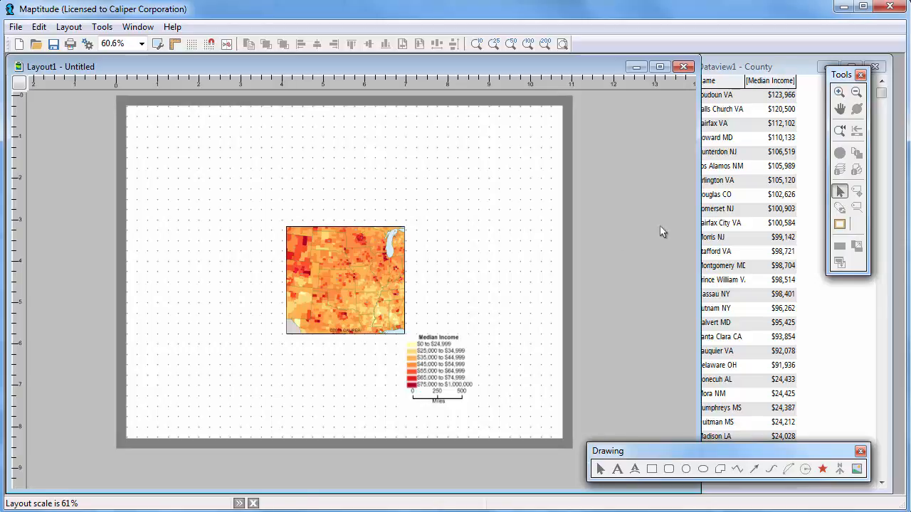
click(346, 245)
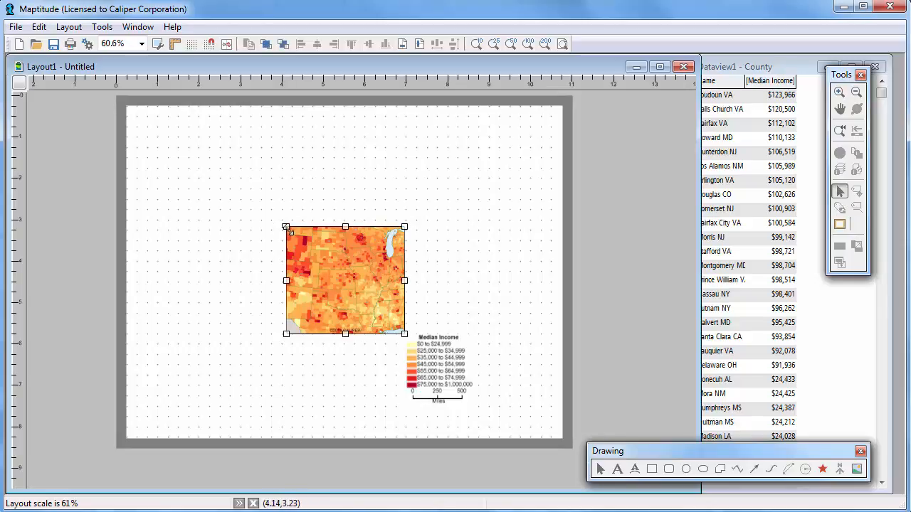
mouse_move(284, 227)
mouse_down()
mouse_move(199, 146)
mouse_move(142, 122)
mouse_up()
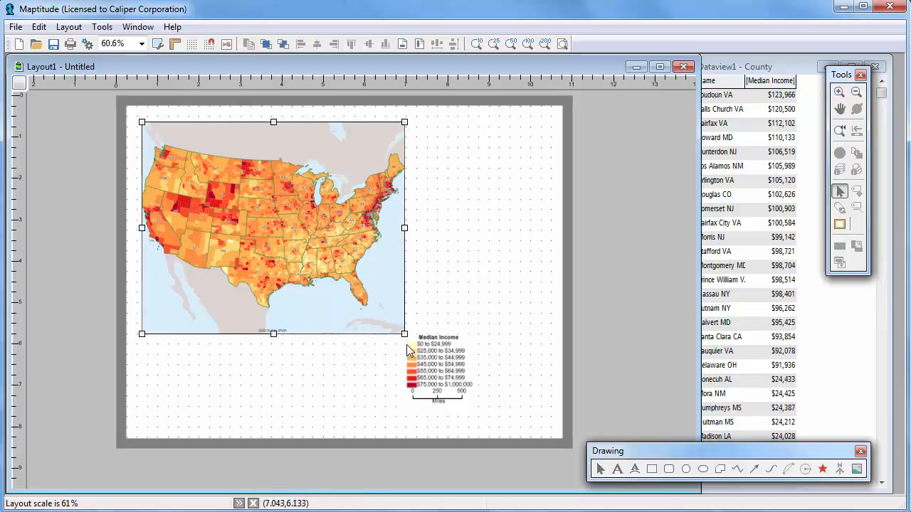
drag(404, 334, 559, 440)
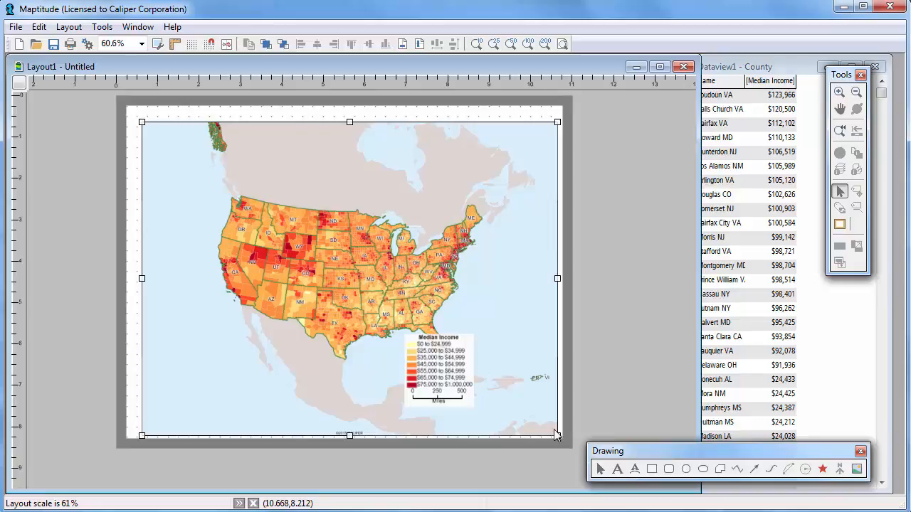
Delete the fixed-scale map from the layout
right_click(517, 279)
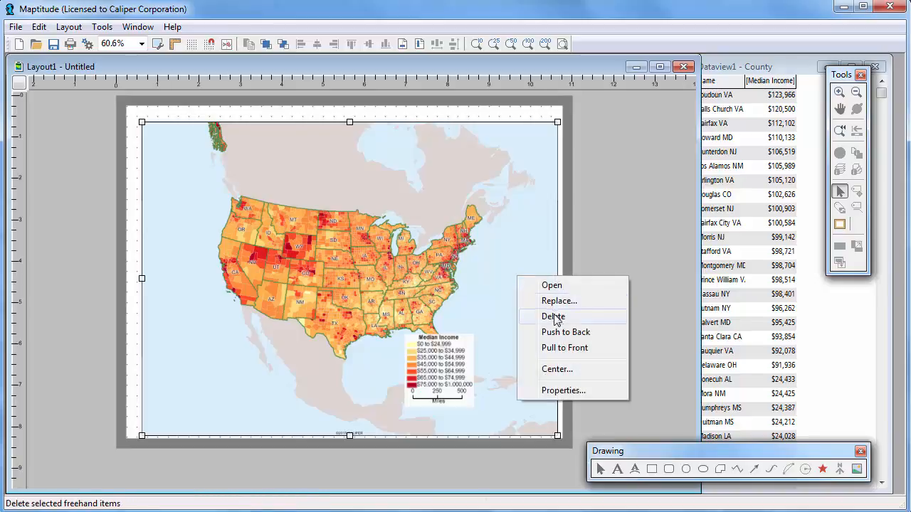
click(552, 316)
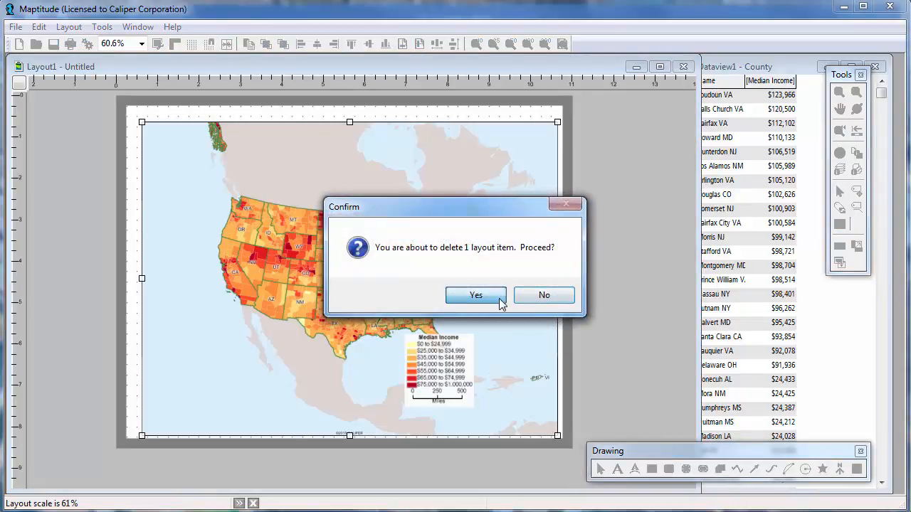
click(500, 299)
Place County Income.map in a frame about 5 inches wide near the page's upper-left corner, keeping the map's aspect ratio and without fixed scale
click(840, 224)
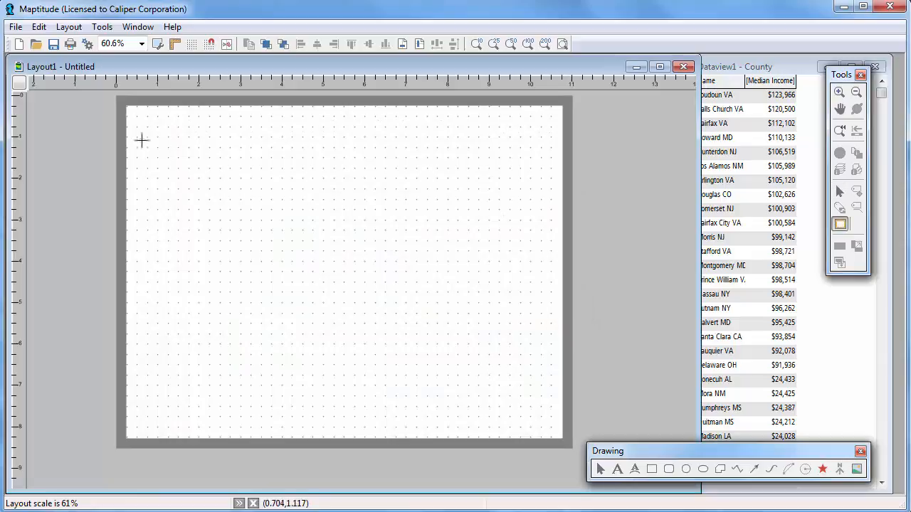
drag(133, 133, 337, 276)
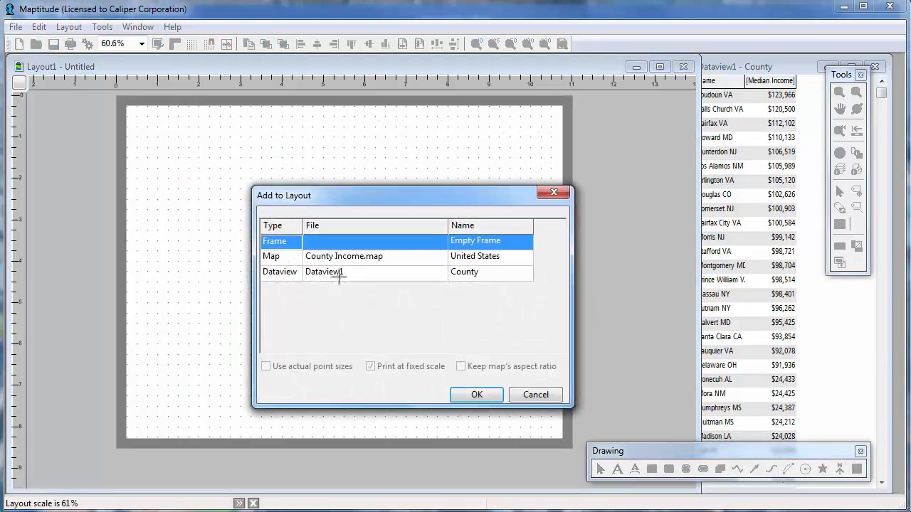
click(336, 257)
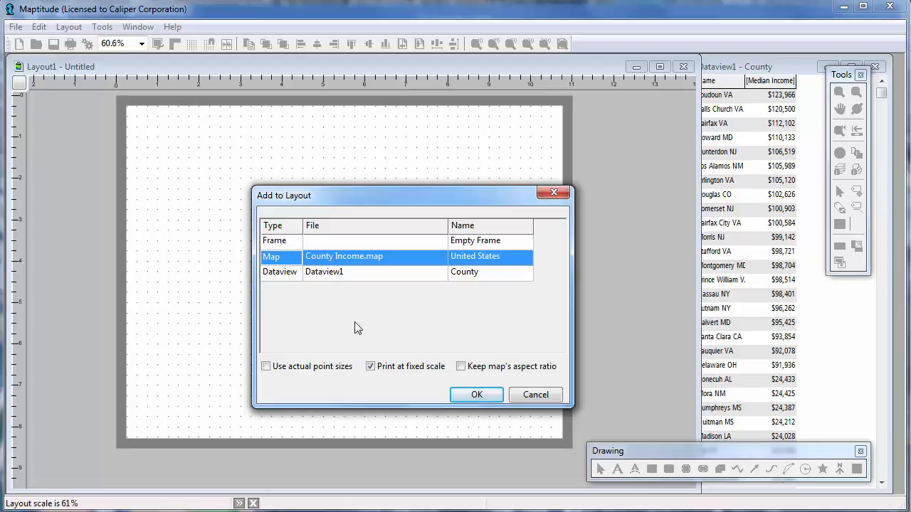
click(461, 367)
click(474, 396)
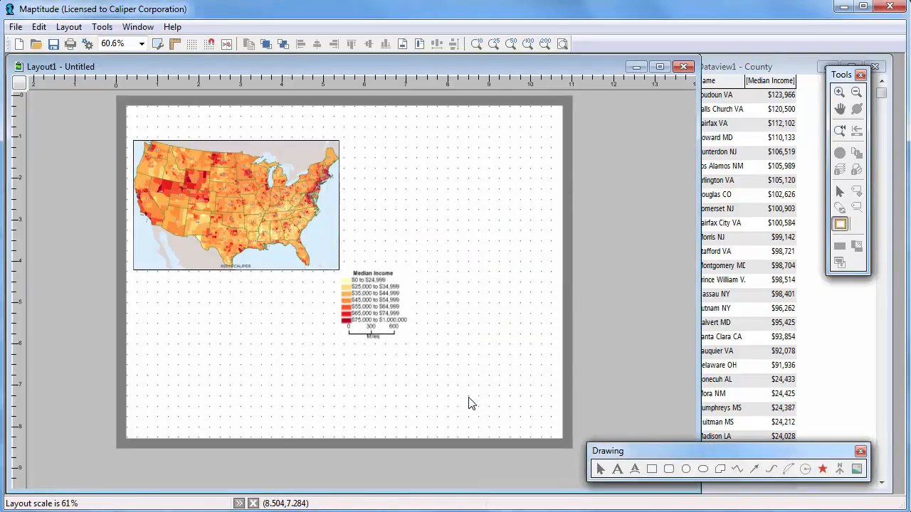
Enlarge the United States map frame from its lower-right corner to about 7.6 by 4.7 inches
click(839, 190)
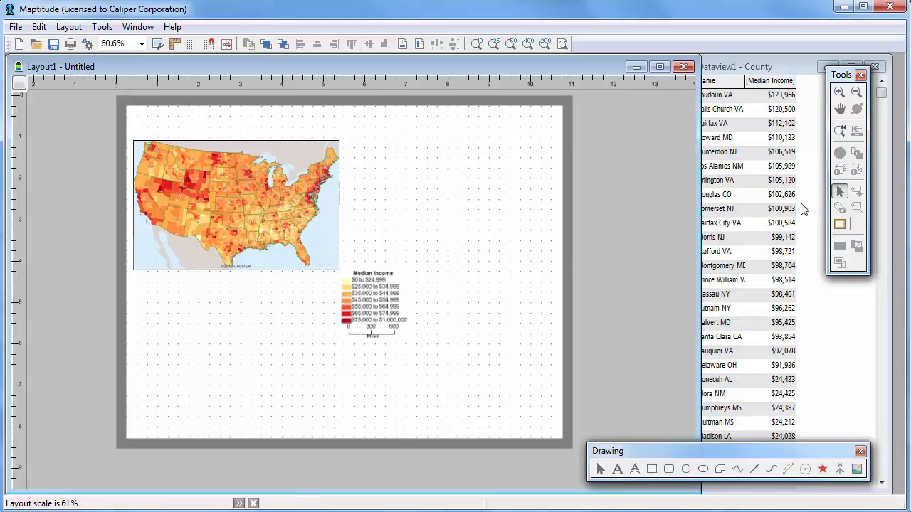
click(328, 258)
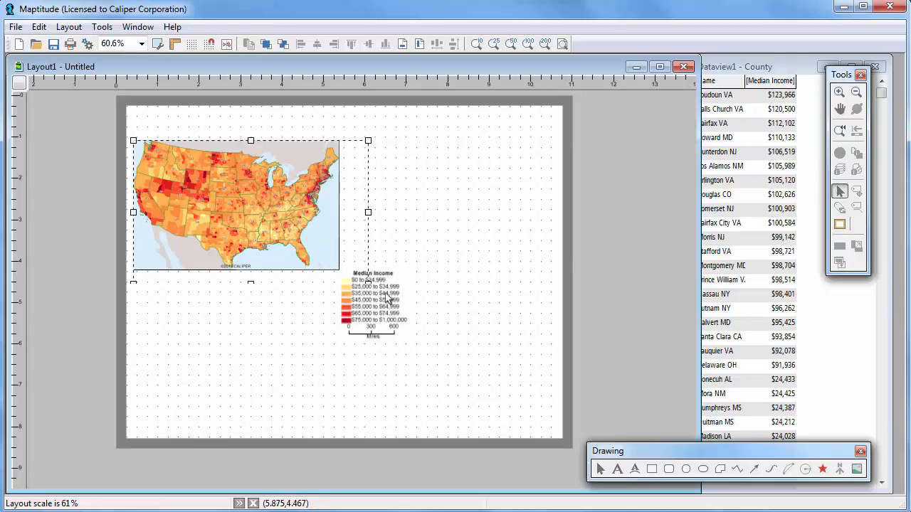
drag(386, 298, 450, 342)
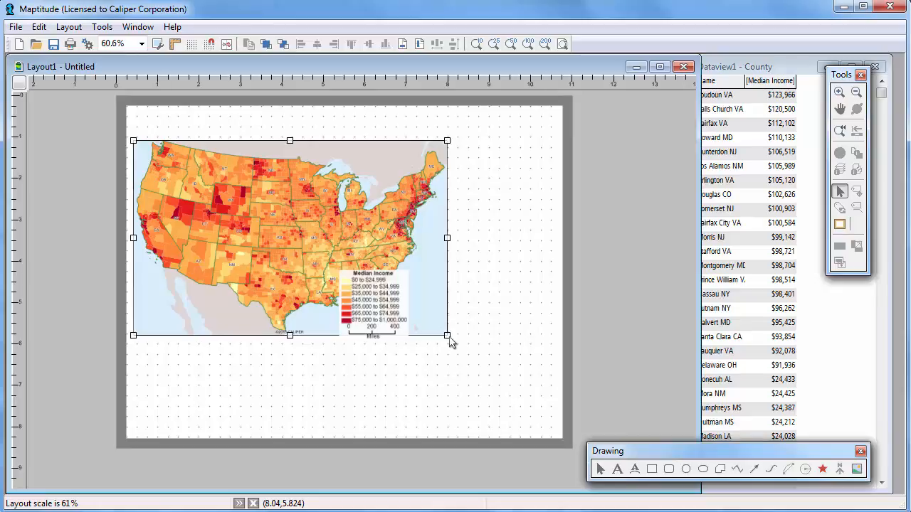
Open the layout's map in its own window, find the U.S. state of Hawaii, and zoom in to its main islands
double_click(354, 224)
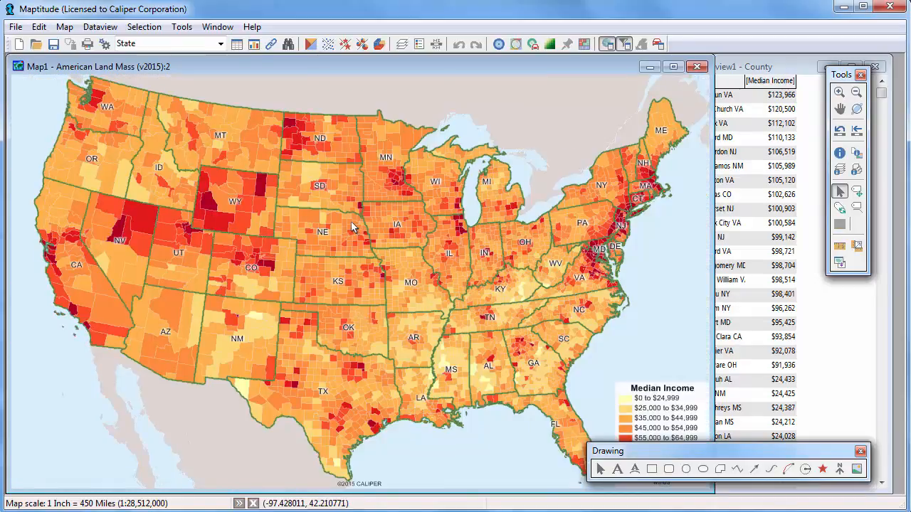
click(288, 43)
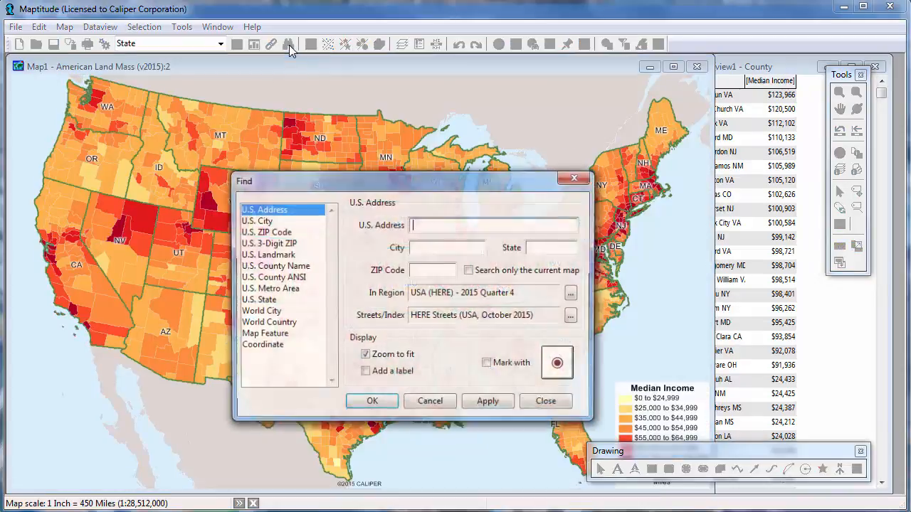
click(276, 304)
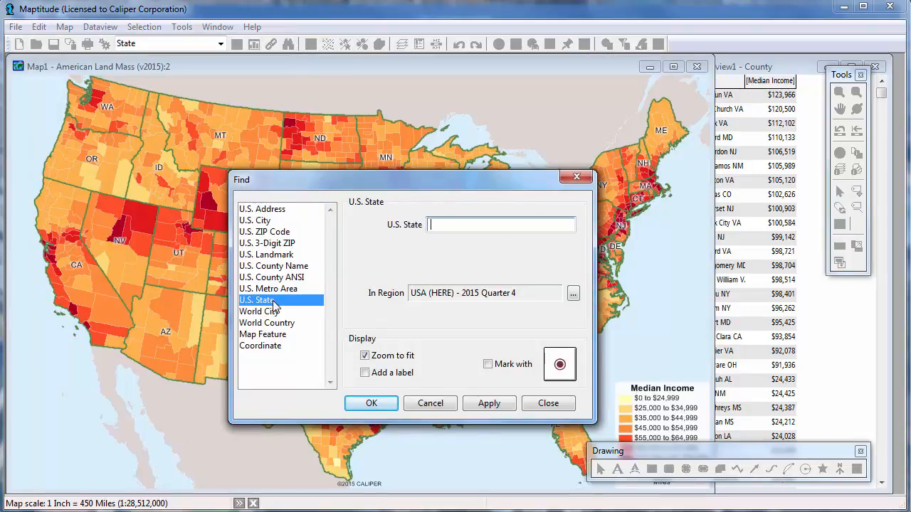
key(Return)
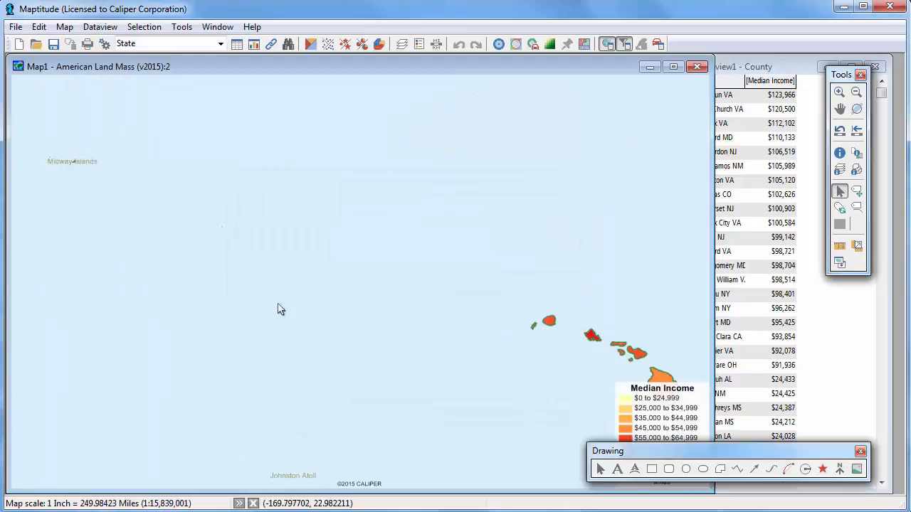
click(839, 93)
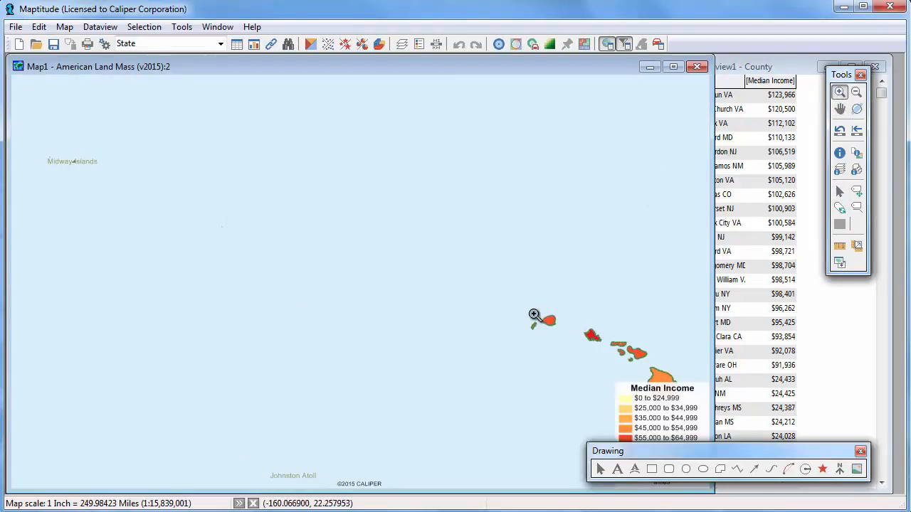
drag(524, 306, 697, 434)
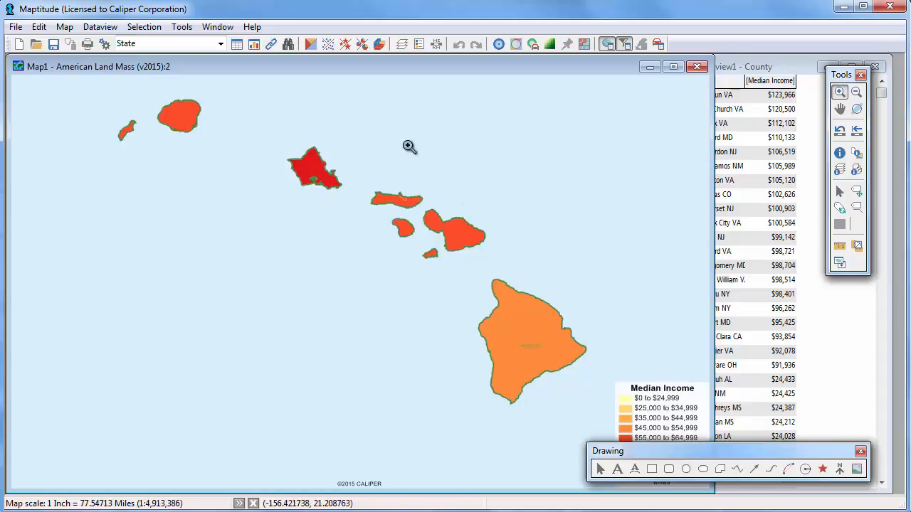
Hide the Hawaii map's legend and shrink its window to a small inset size
click(419, 44)
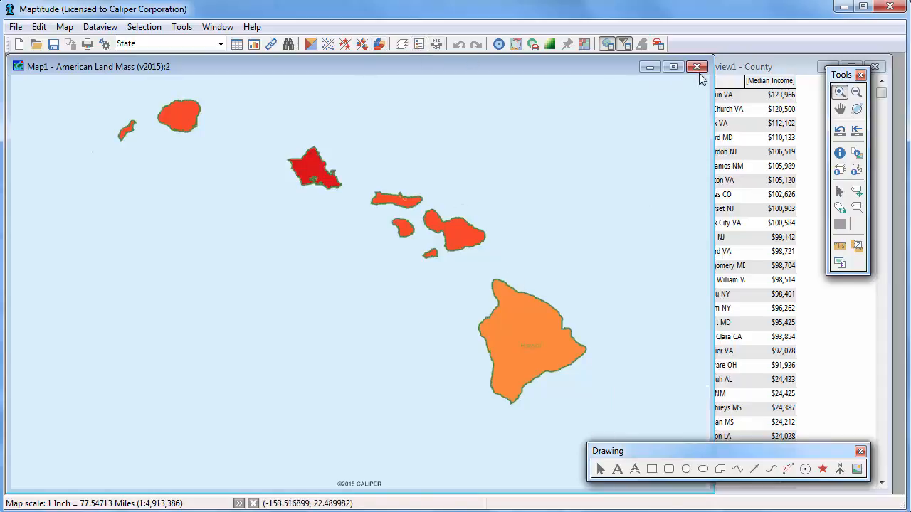
drag(714, 56, 167, 369)
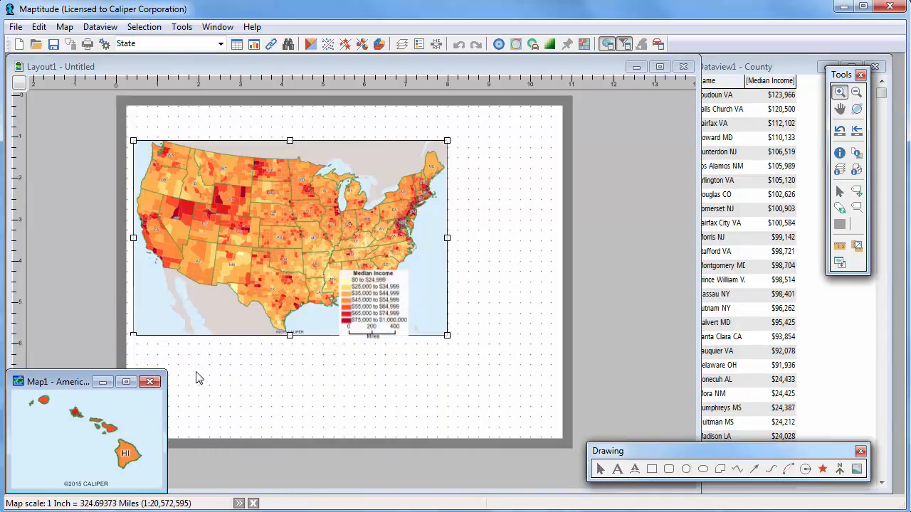
Place the Hawaii map, Map1, in a layout frame about 1.6 inches wide at the United States map's lower edge, below Texas
click(592, 307)
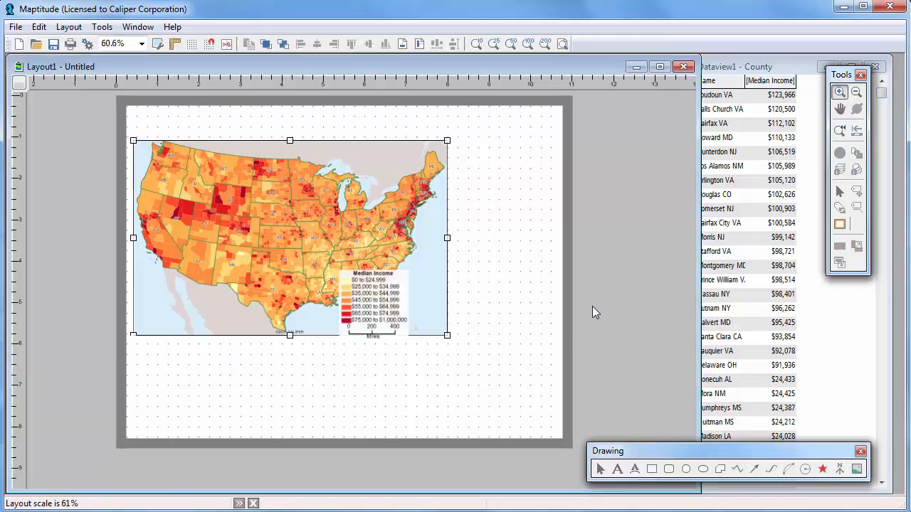
click(840, 224)
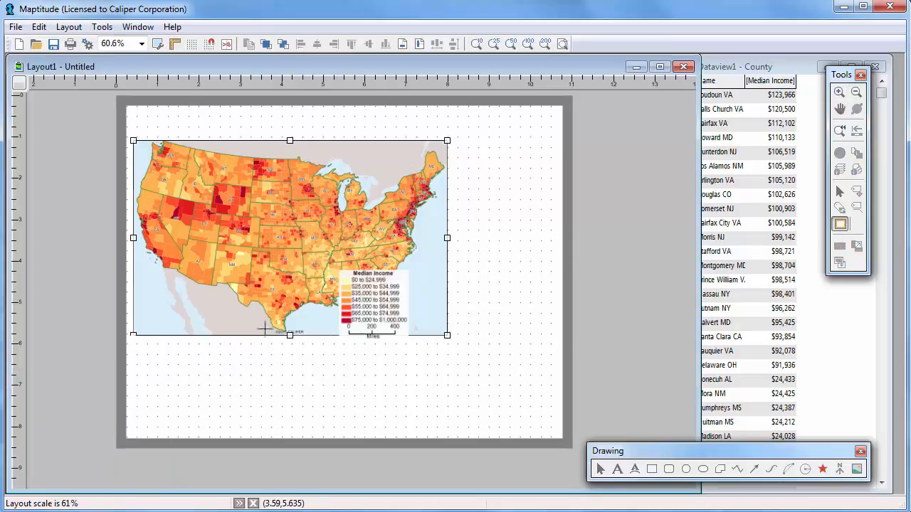
drag(265, 329, 331, 381)
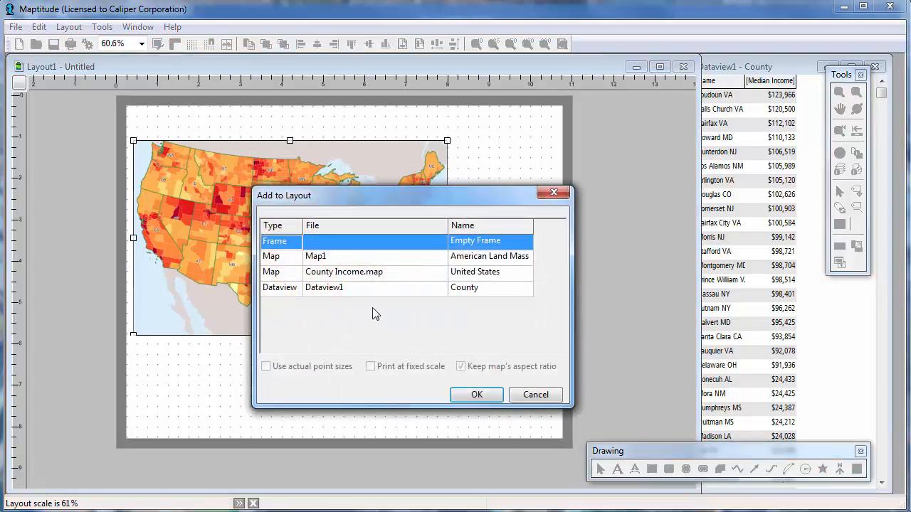
click(360, 263)
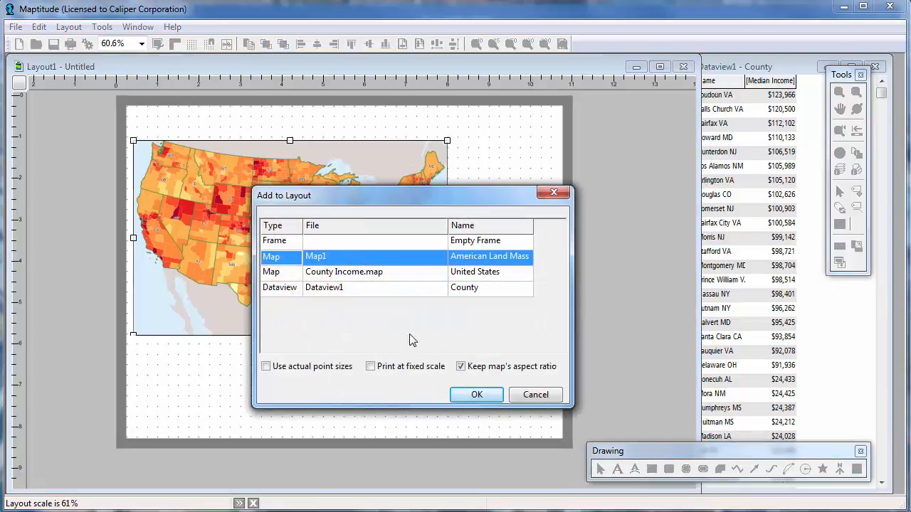
click(474, 394)
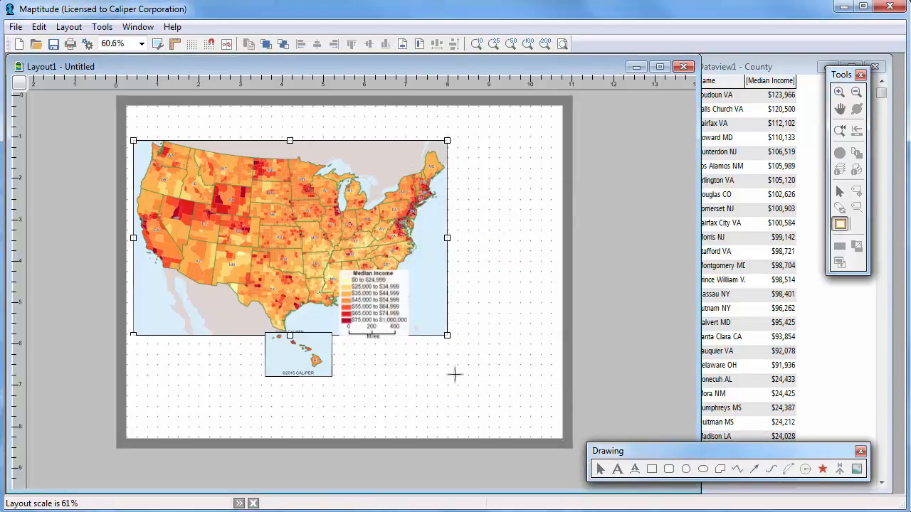
Find the U.S. state AK in the Map1 window with zoom to fit, and enlarge the window up and to the right
click(147, 31)
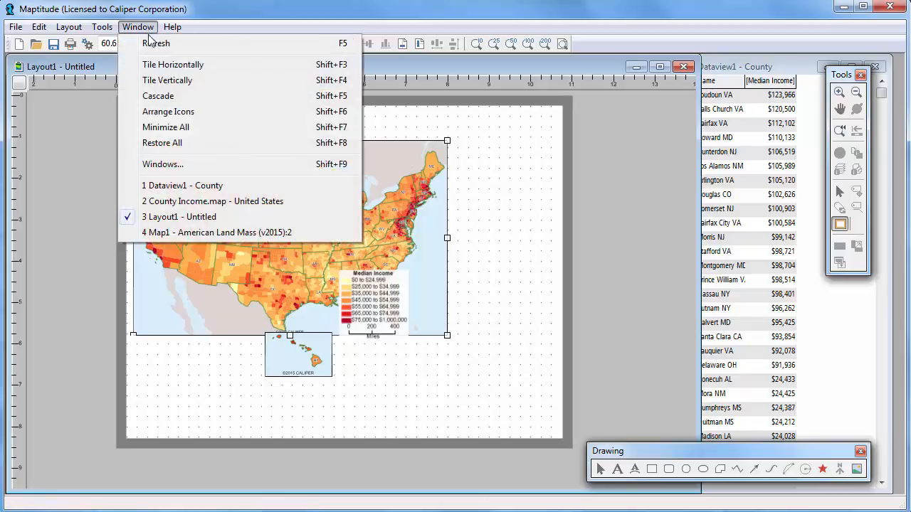
click(178, 233)
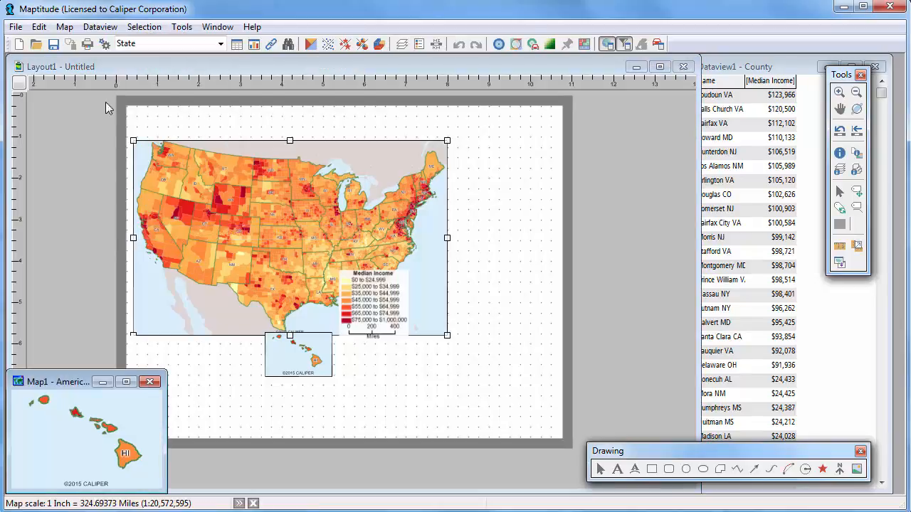
click(287, 43)
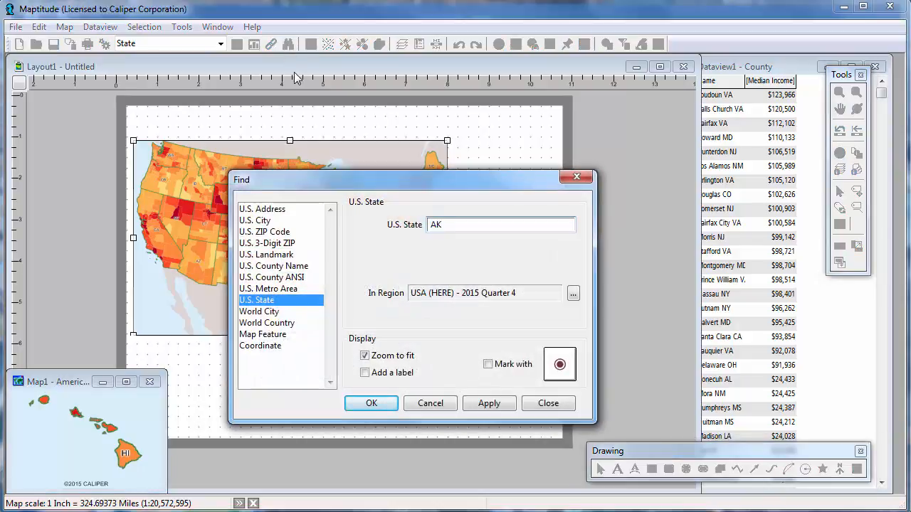
text(AK)
key(Return)
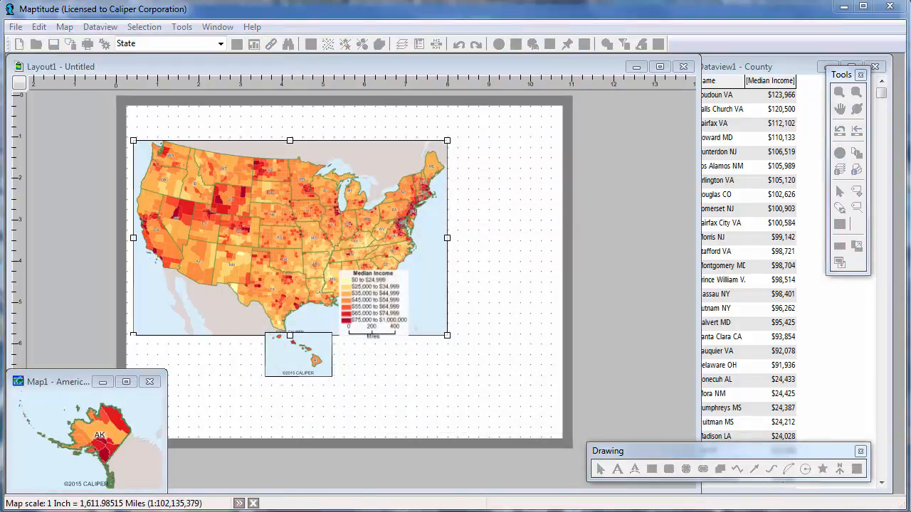
drag(162, 370, 252, 292)
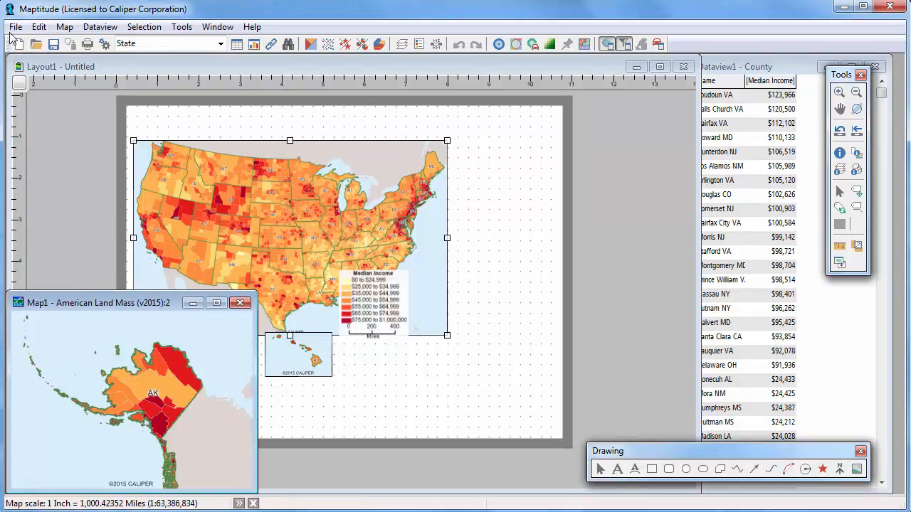
Turn off automatic projections for the Alaska map and set its projection class to The Polar Regions with Lambert Azimuthal Equal Area
click(13, 27)
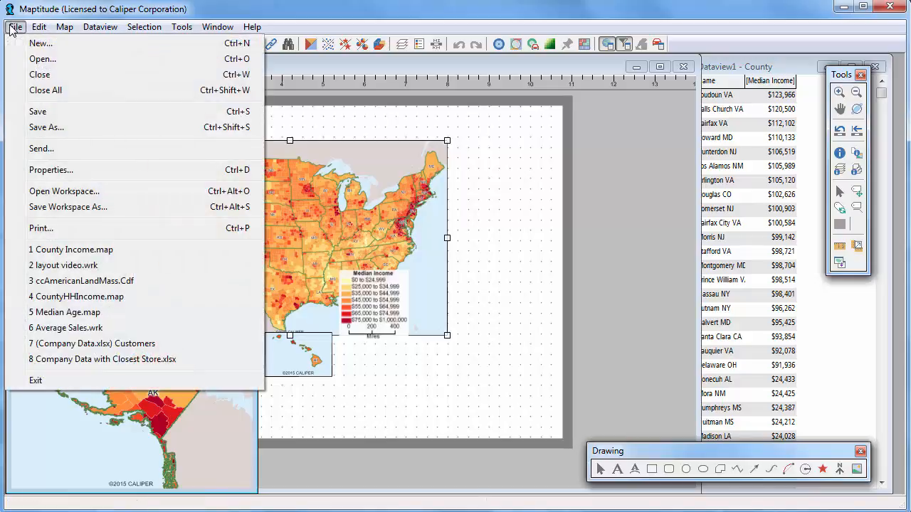
click(61, 169)
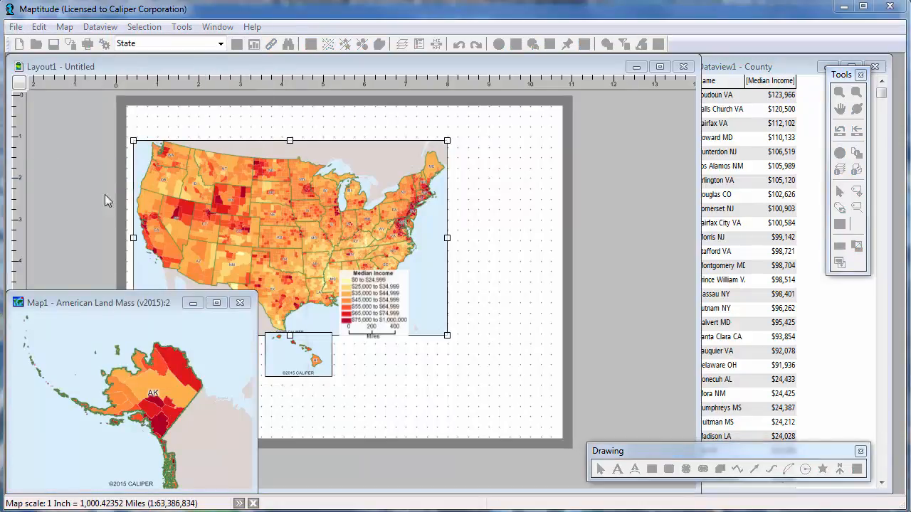
click(354, 348)
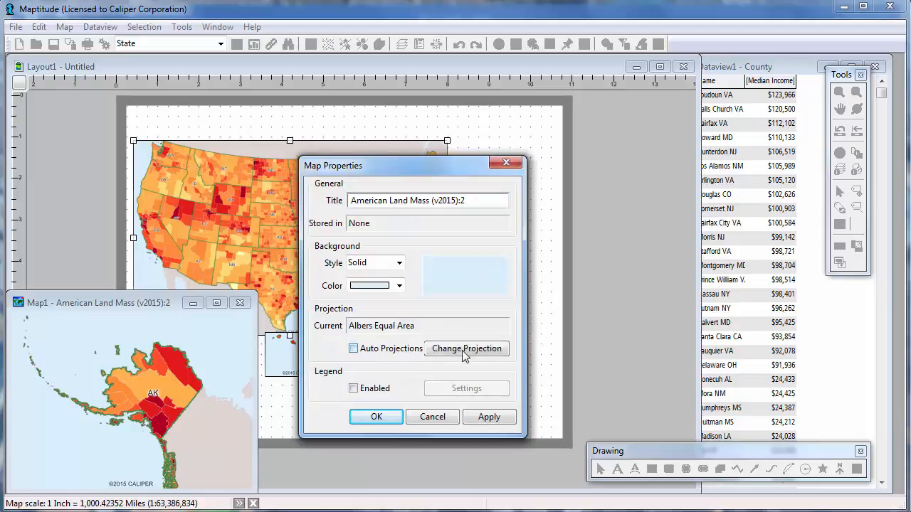
click(468, 349)
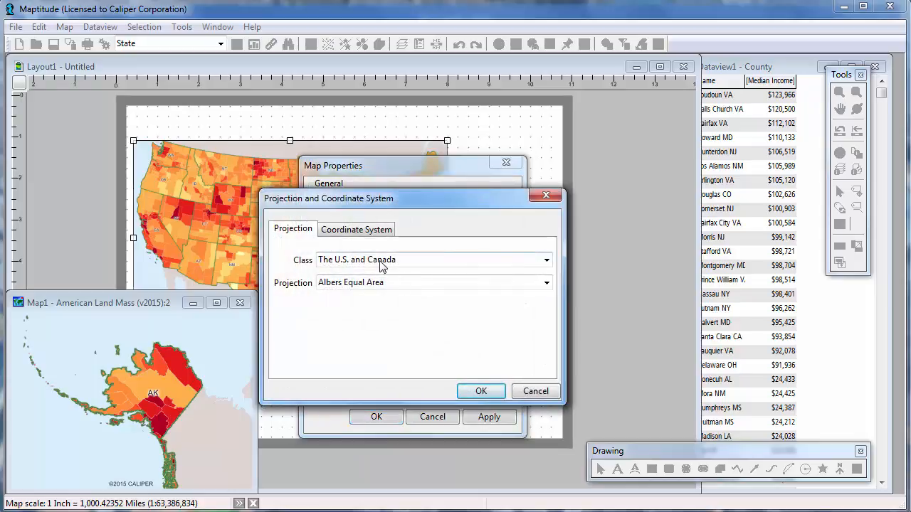
click(381, 264)
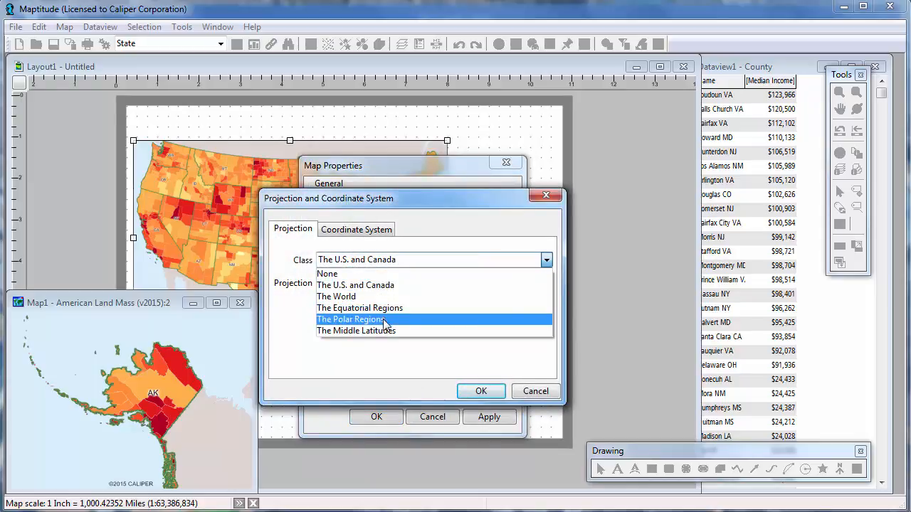
click(384, 320)
click(470, 390)
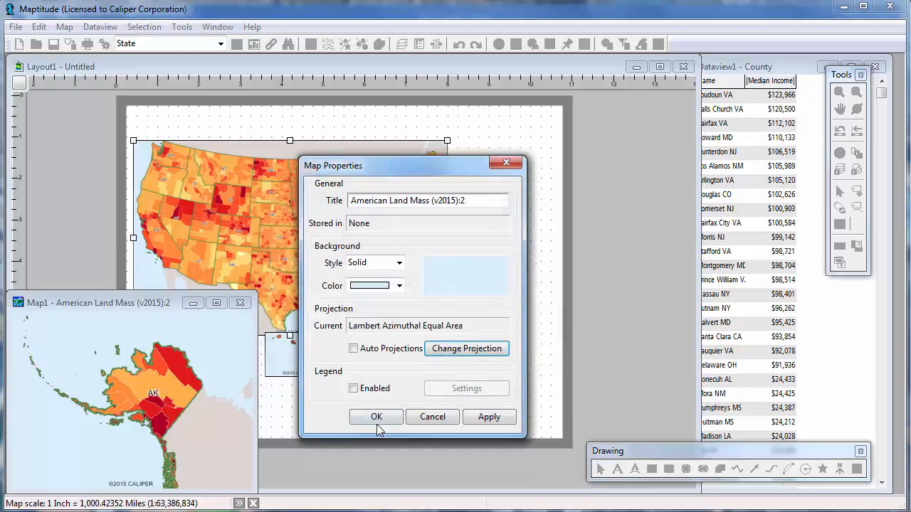
click(377, 419)
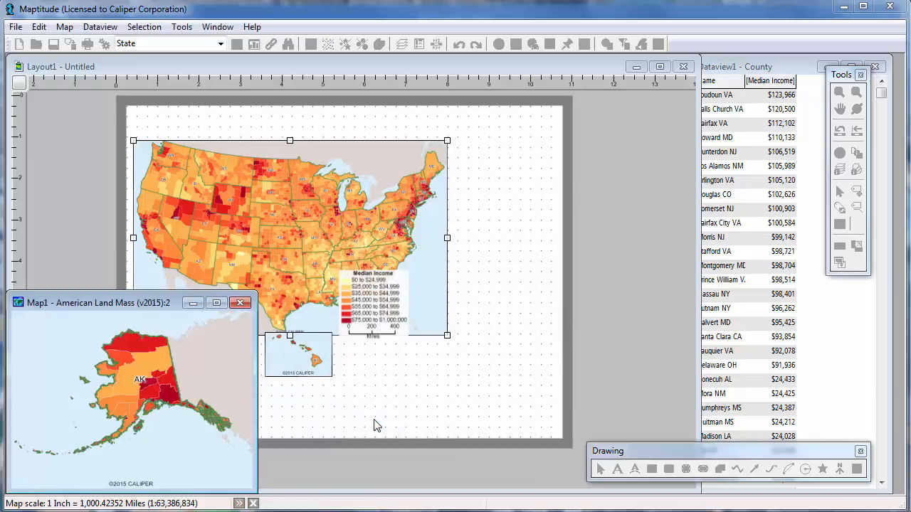
Place the Alaska map, Map1, in a layout frame about 3 by 2.3 inches, left of the Hawaii inset
click(377, 426)
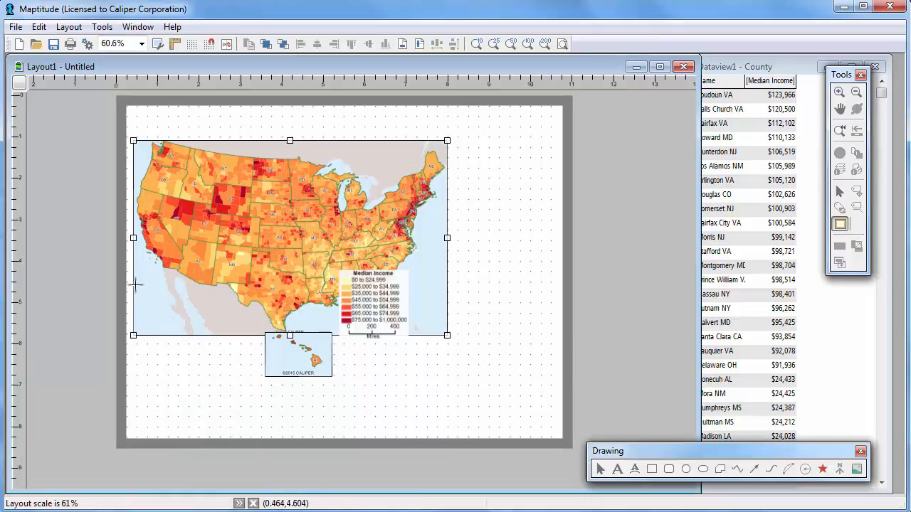
drag(135, 285, 262, 378)
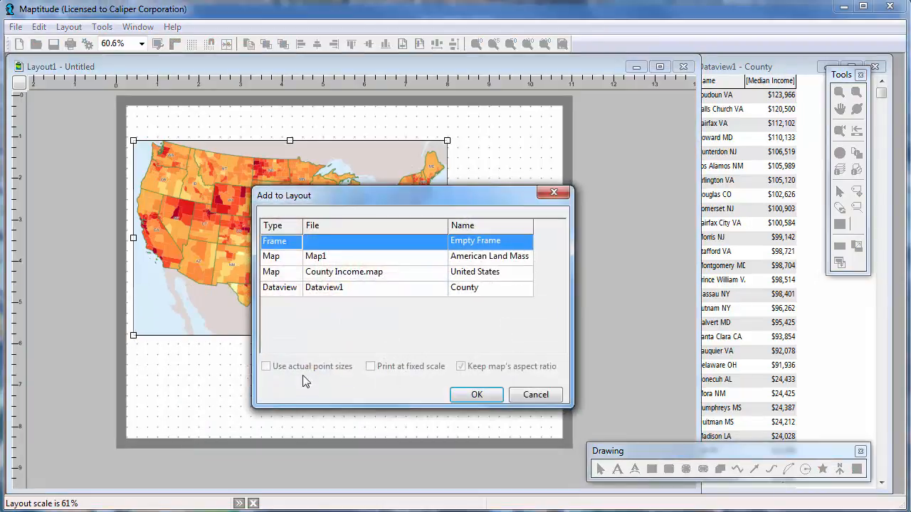
click(350, 258)
click(473, 395)
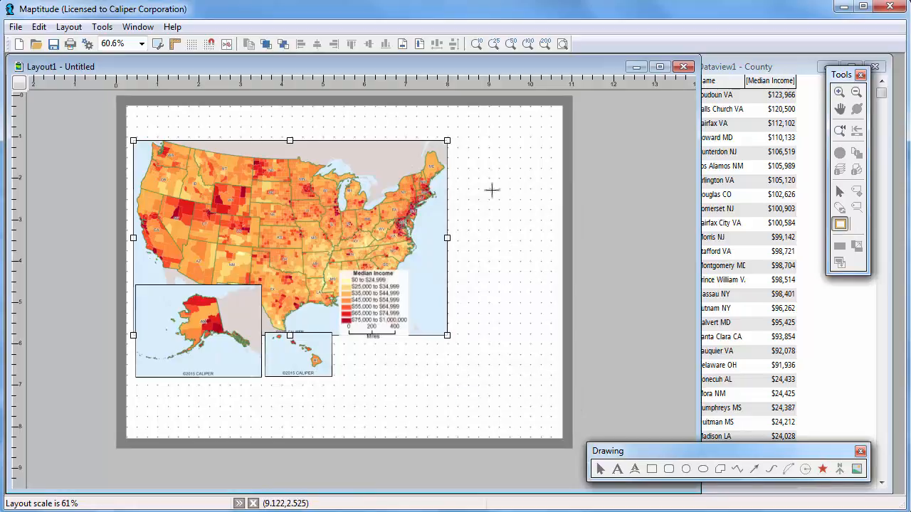
Place the County table, Dataview1, in a layout frame about 2.5 by 6.3 inches, right of the United States map
drag(458, 142, 565, 407)
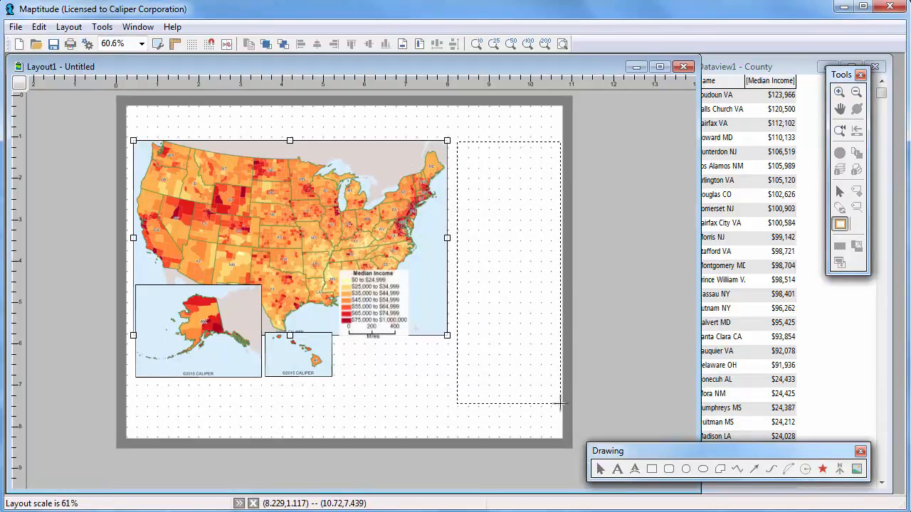
click(310, 286)
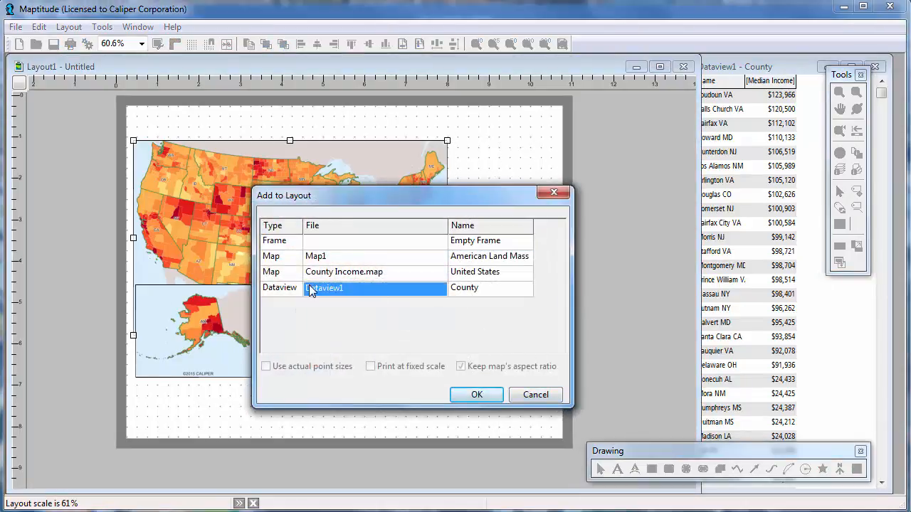
click(471, 394)
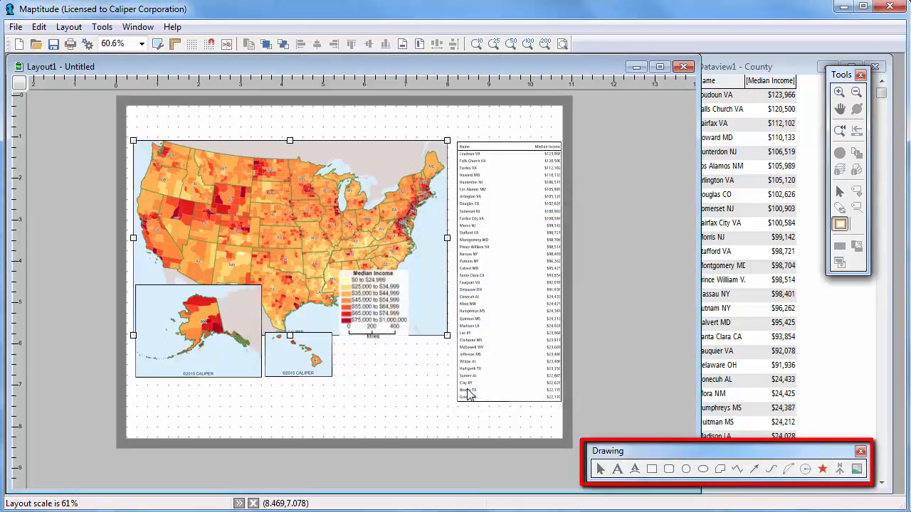
Add the title text "Median Household Income" above the United States map in a box about 6.6 inches wide
click(617, 469)
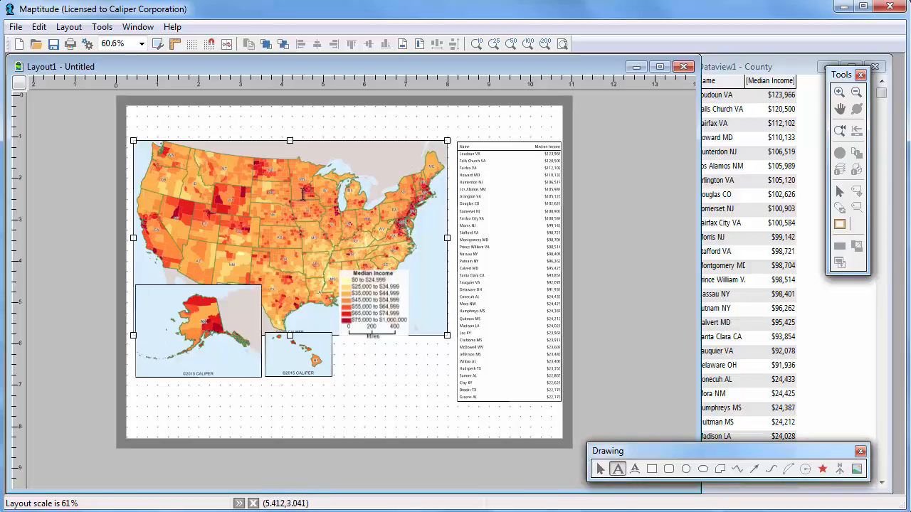
drag(200, 109, 476, 127)
text(Medi)
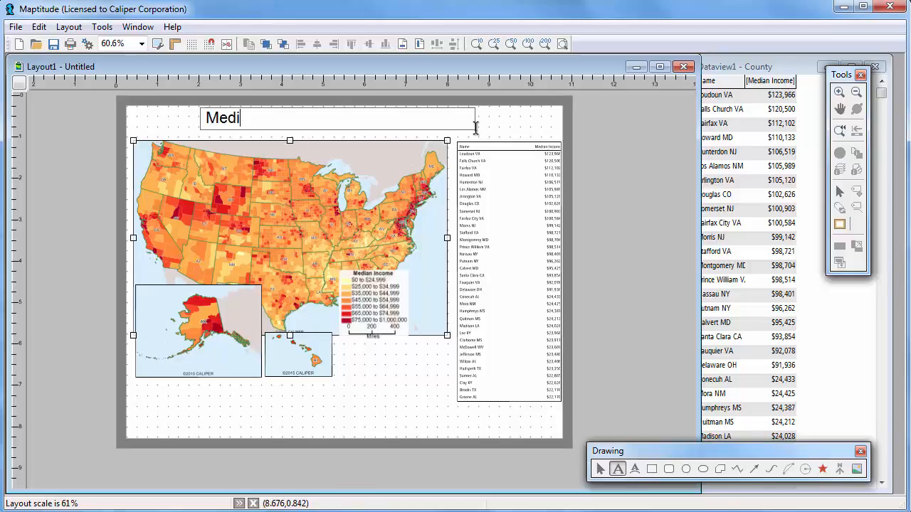
text(an Household Income)
key(Return)
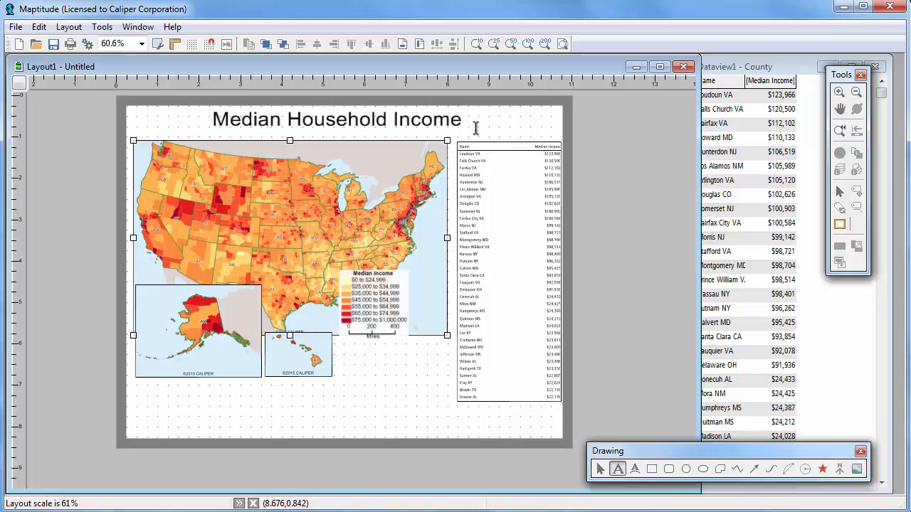
Insert the image Caliper Logo (600x600px) about 1.1 inches square, between the Hawaii inset and the county table
click(855, 468)
drag(372, 365, 417, 408)
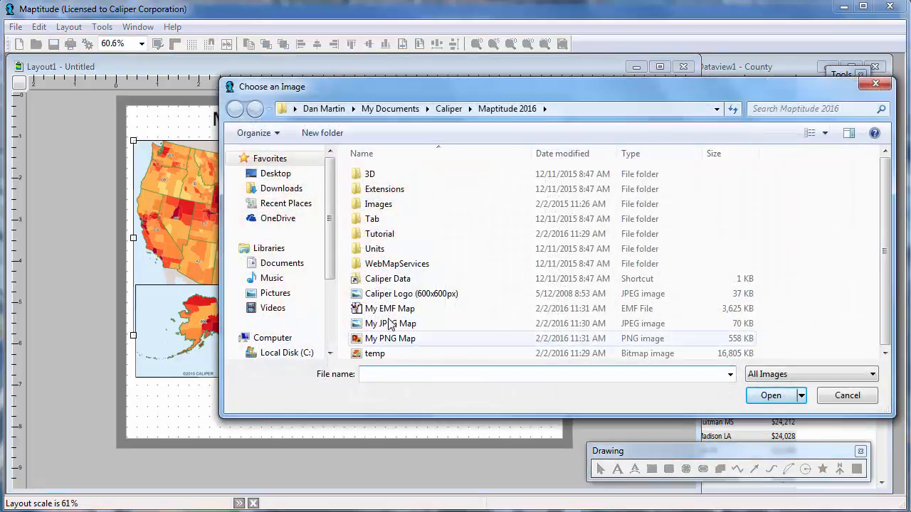
click(390, 294)
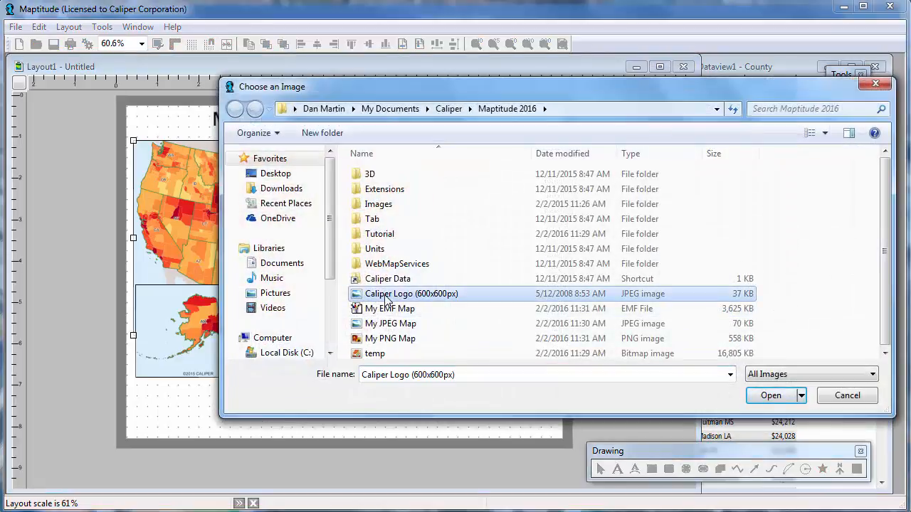
click(783, 400)
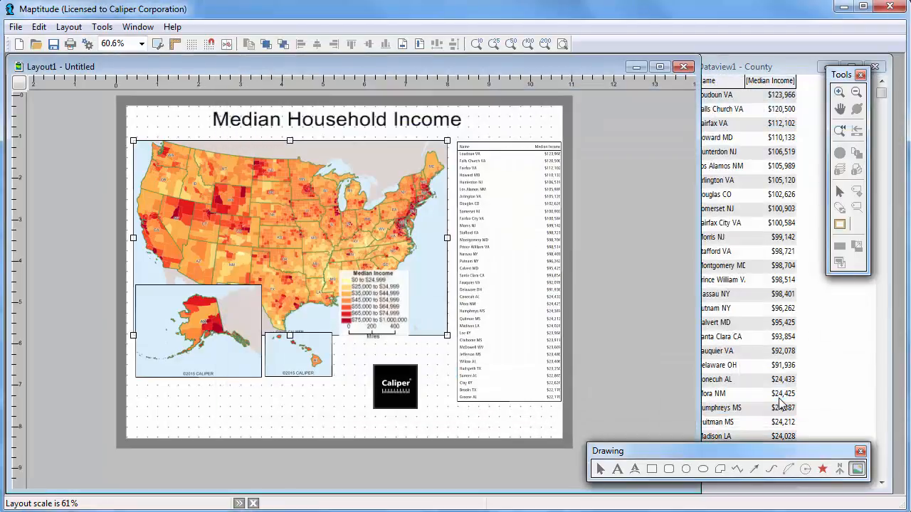
Remove the border from the county table in the layout and set its font size to 8
right_click(525, 179)
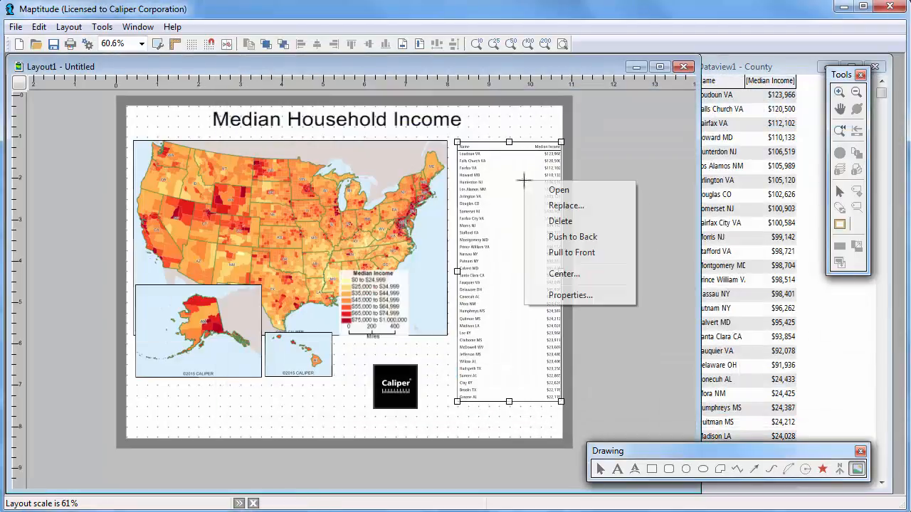
click(560, 294)
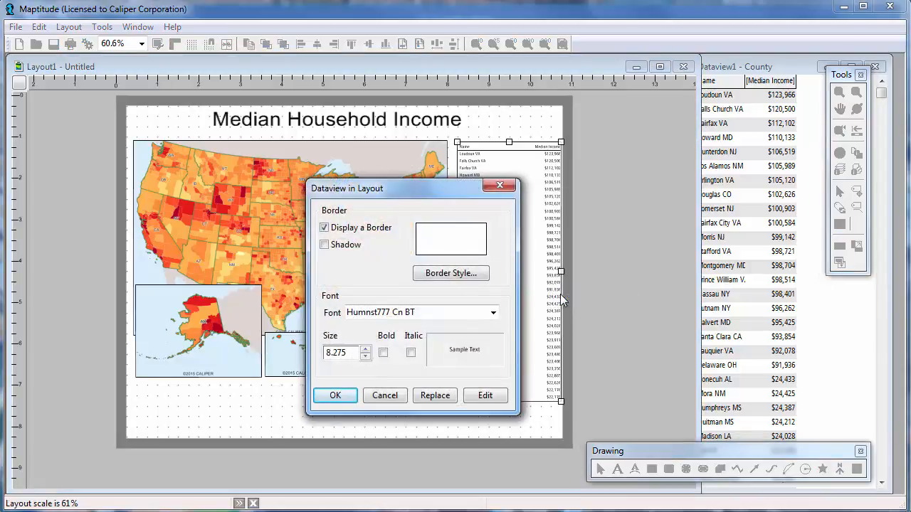
click(334, 230)
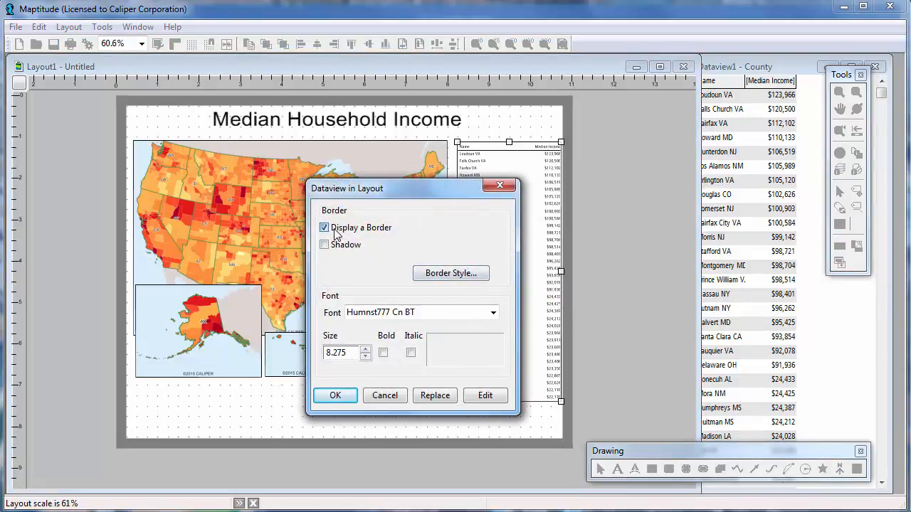
click(365, 356)
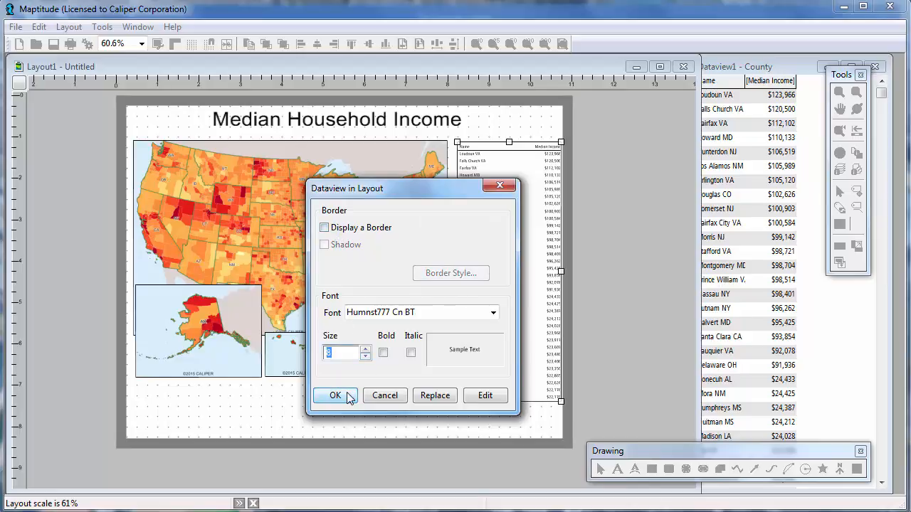
click(348, 393)
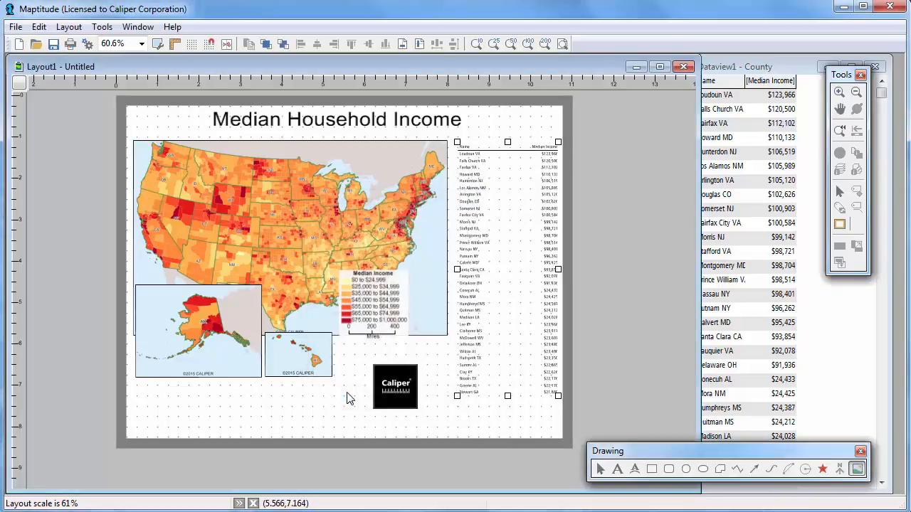
Check the border and redraw options of the United States map in the layout
right_click(321, 220)
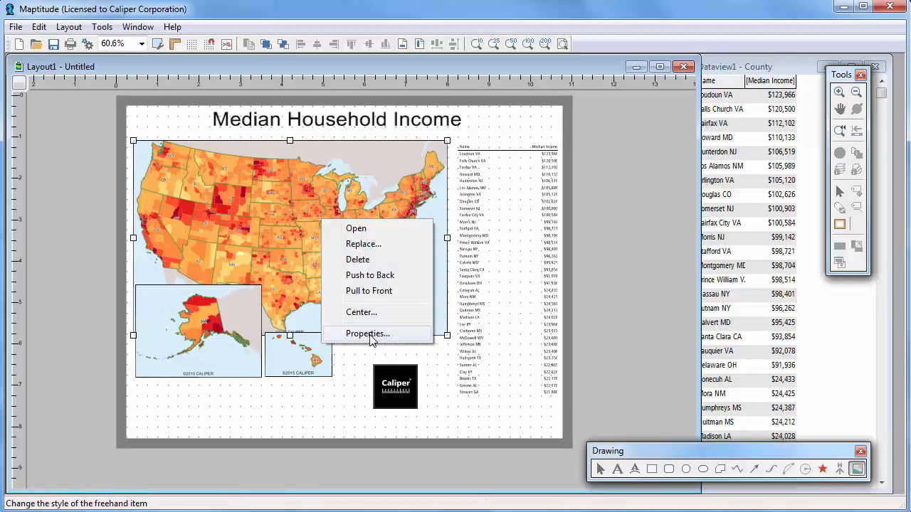
click(367, 333)
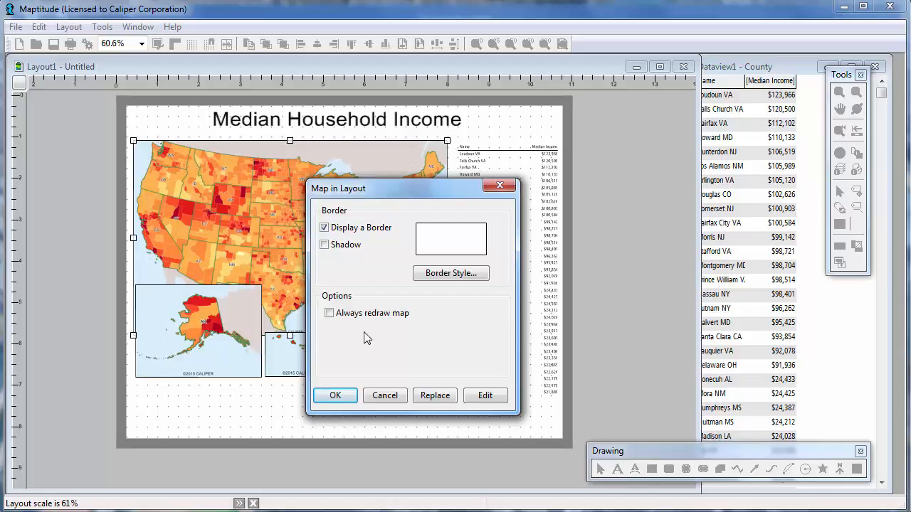
click(332, 394)
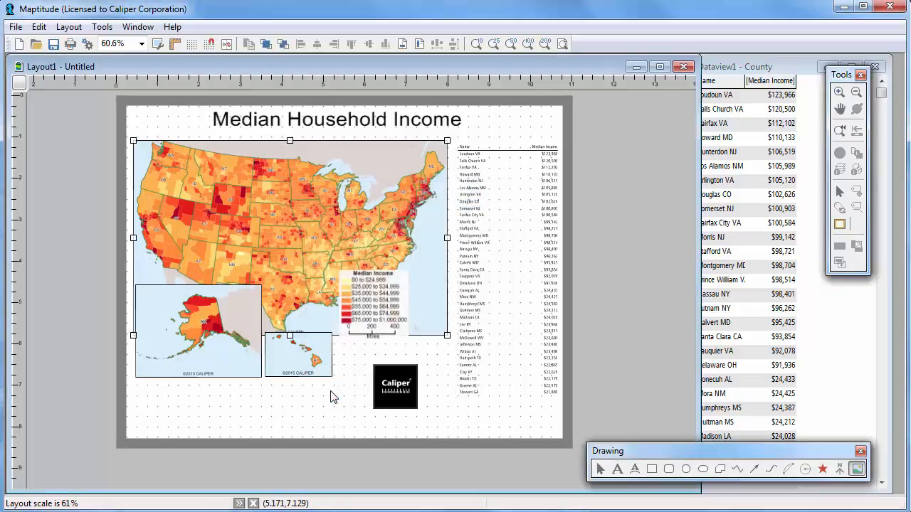
Set the font size of the Median Household Income title to 30
right_click(326, 114)
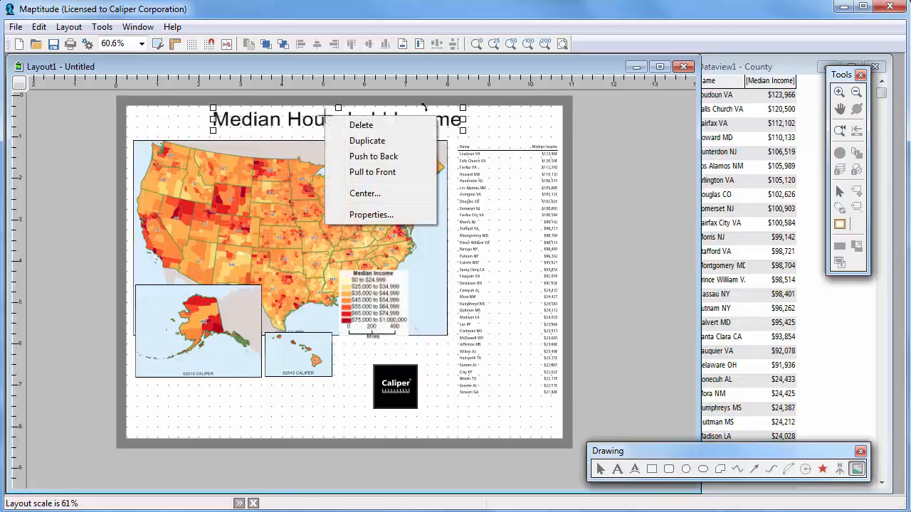
click(376, 215)
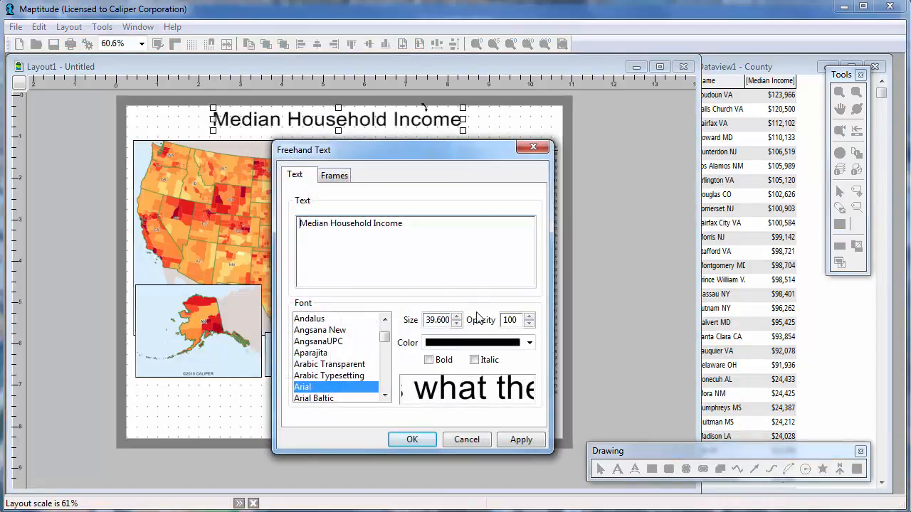
click(456, 324)
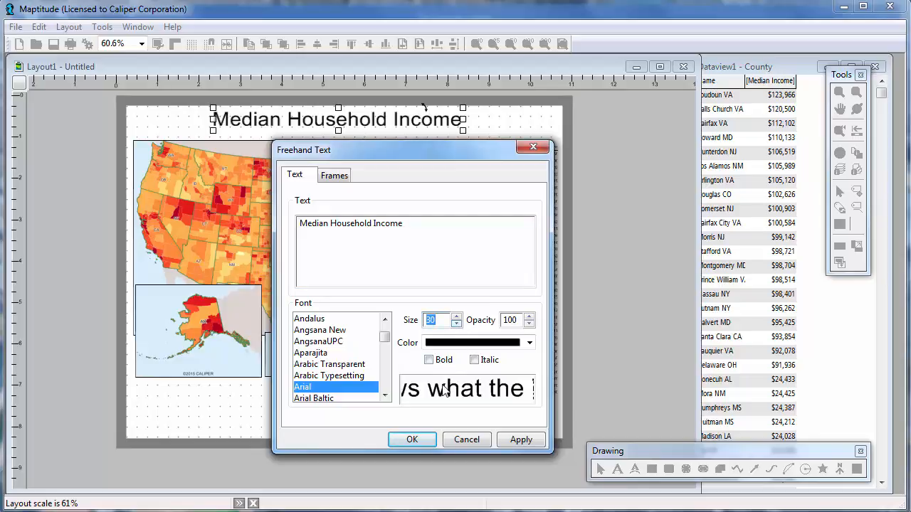
click(420, 439)
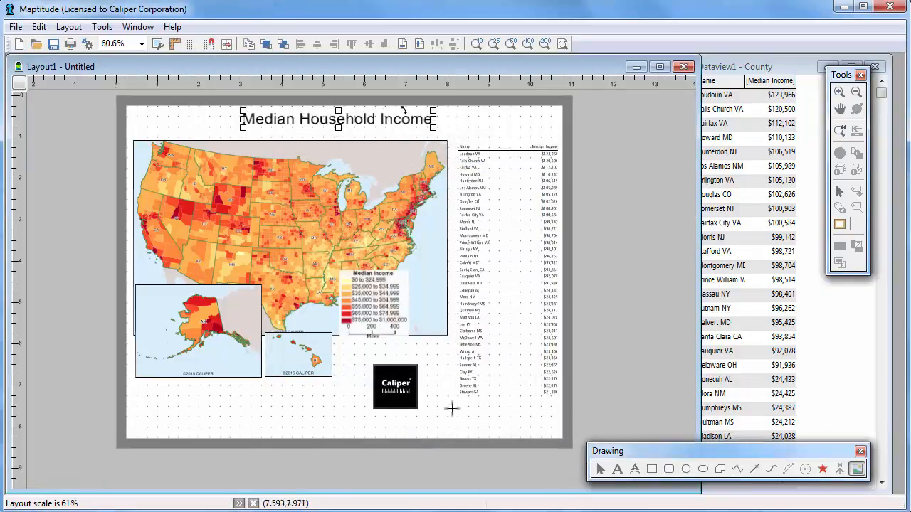
Align the left edge of the Median Household Income title with the left edge of the United States map
click(840, 192)
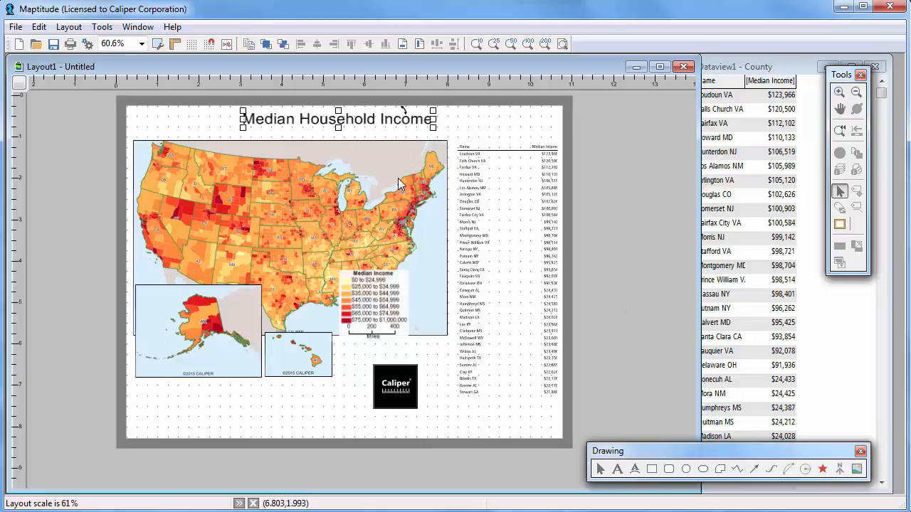
click(349, 179)
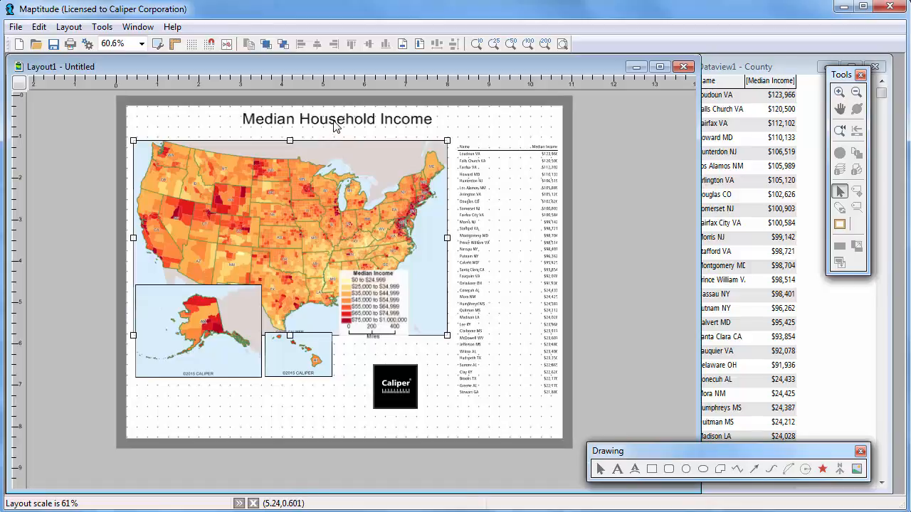
shift+click(336, 123)
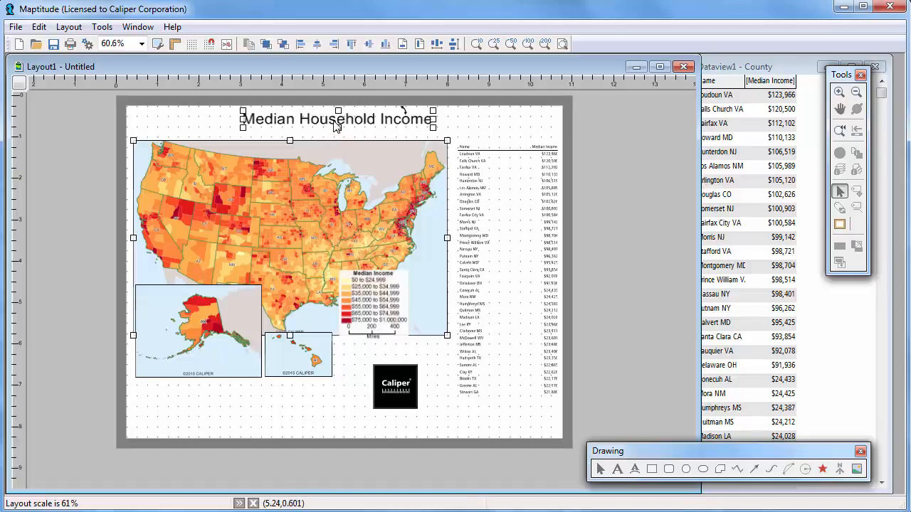
click(301, 45)
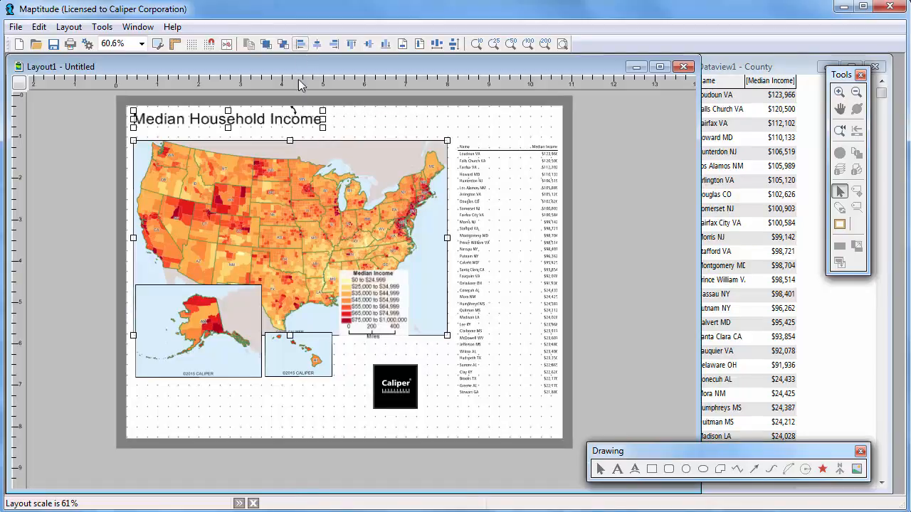
Lower the Alaska inset over the United States map's bottom-left corner and enlarge the adjoining Hawaii inset to about 2.2 by 1.6 inches
drag(242, 322, 230, 350)
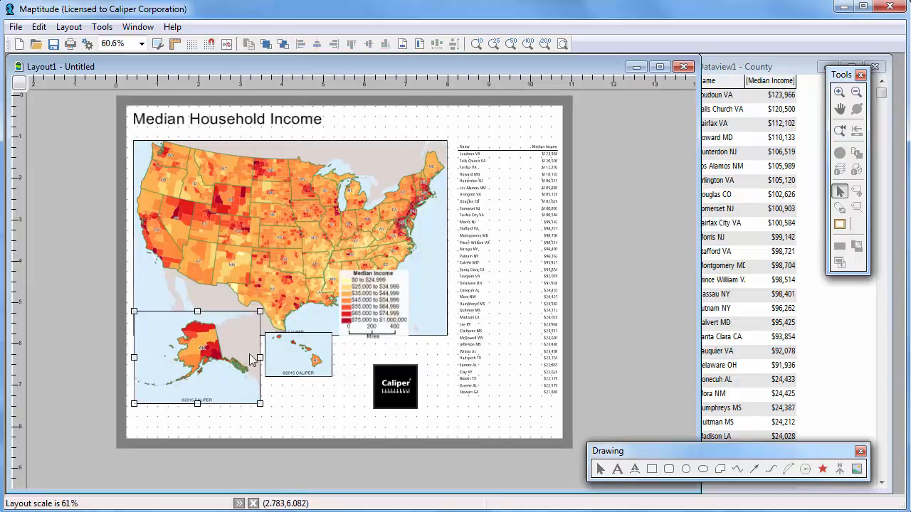
click(313, 375)
drag(313, 374, 350, 403)
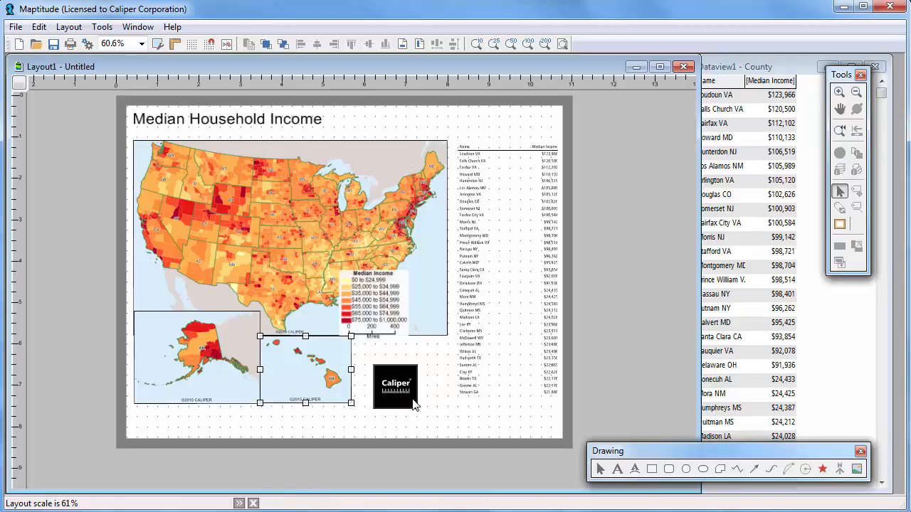
Shrink the Caliper logo to about 0.8 inch square above the county table and move the legend below the map, beside the Hawaii inset
drag(406, 402, 394, 396)
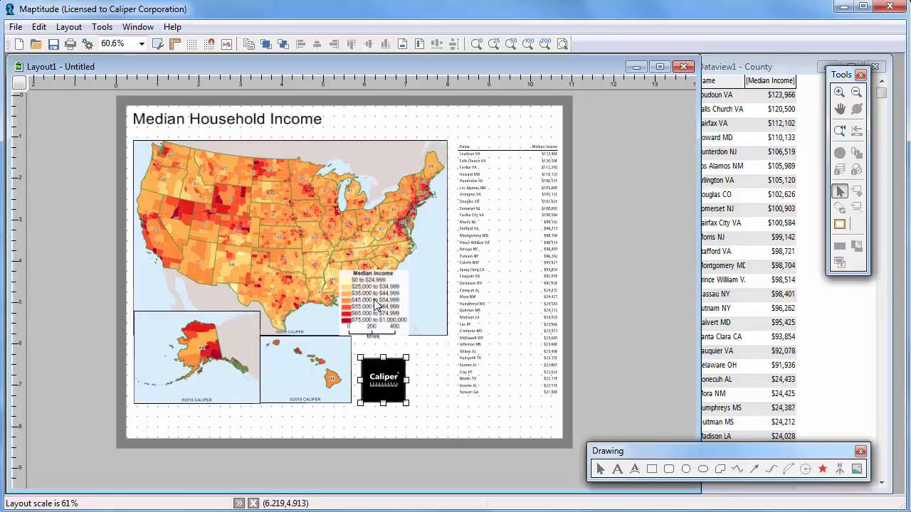
drag(388, 313, 419, 370)
click(375, 386)
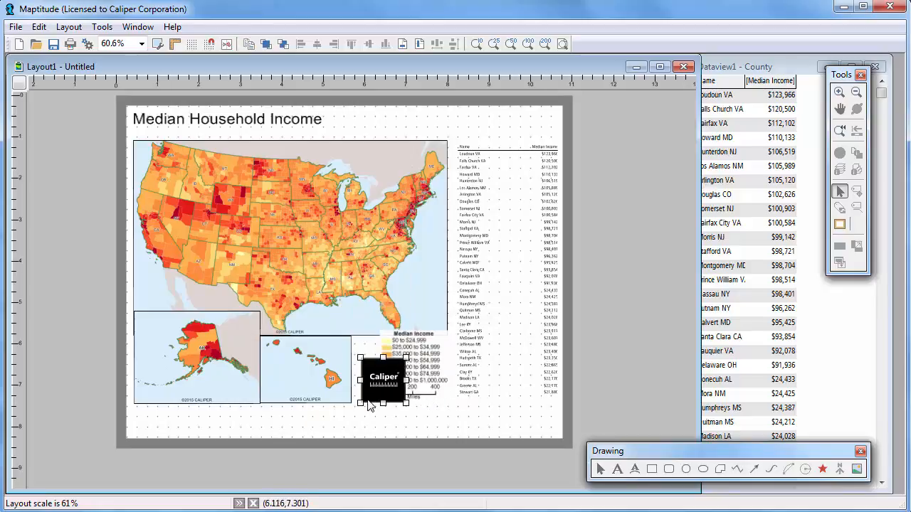
drag(360, 403, 373, 390)
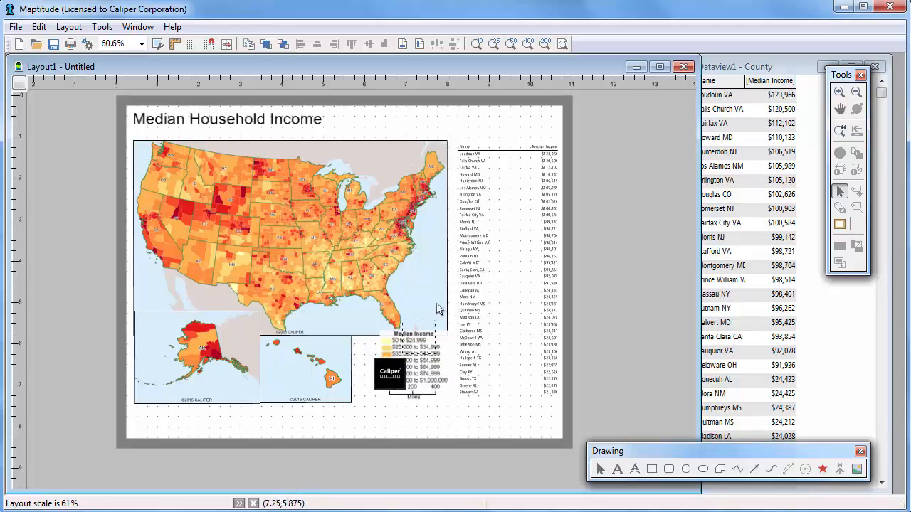
drag(438, 309, 541, 129)
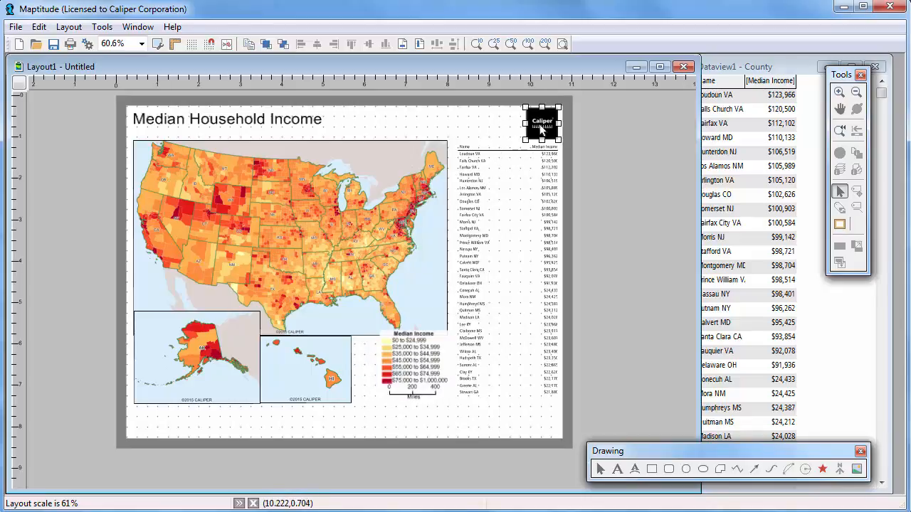
drag(424, 363, 413, 373)
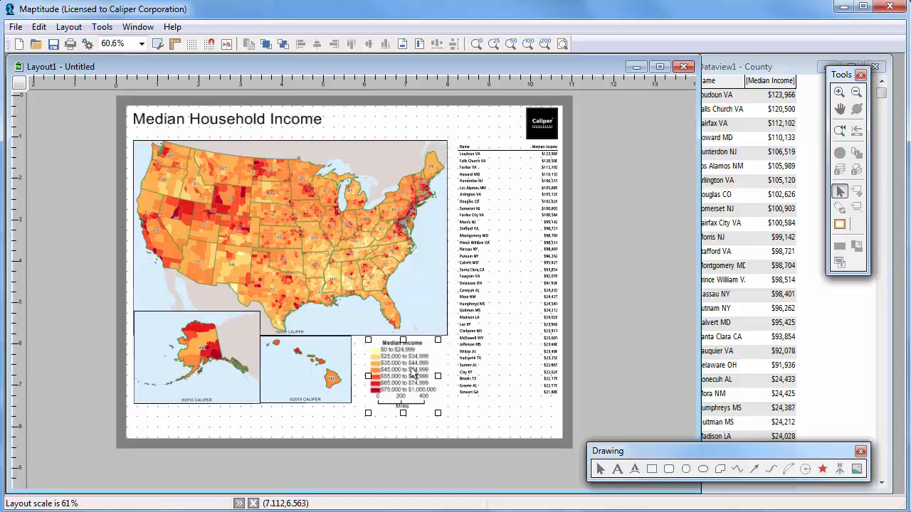
Review the print settings for the layout without printing it
click(71, 45)
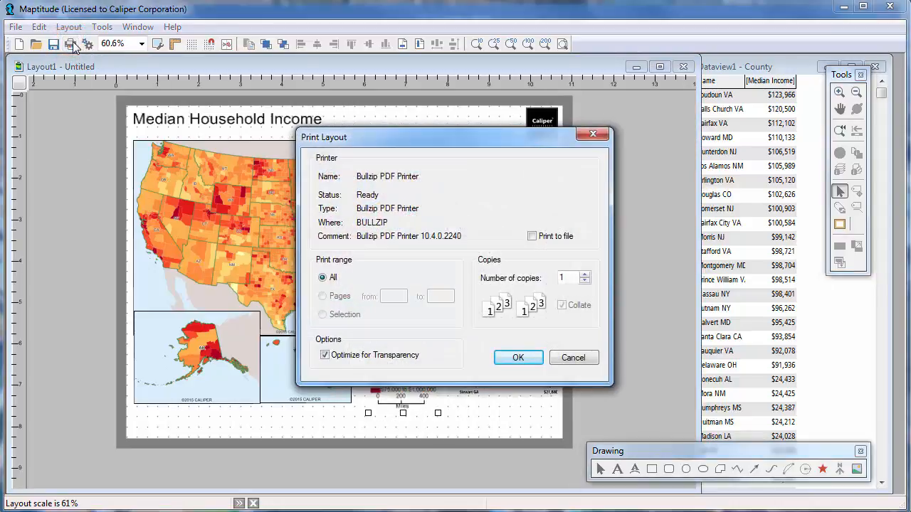
click(566, 357)
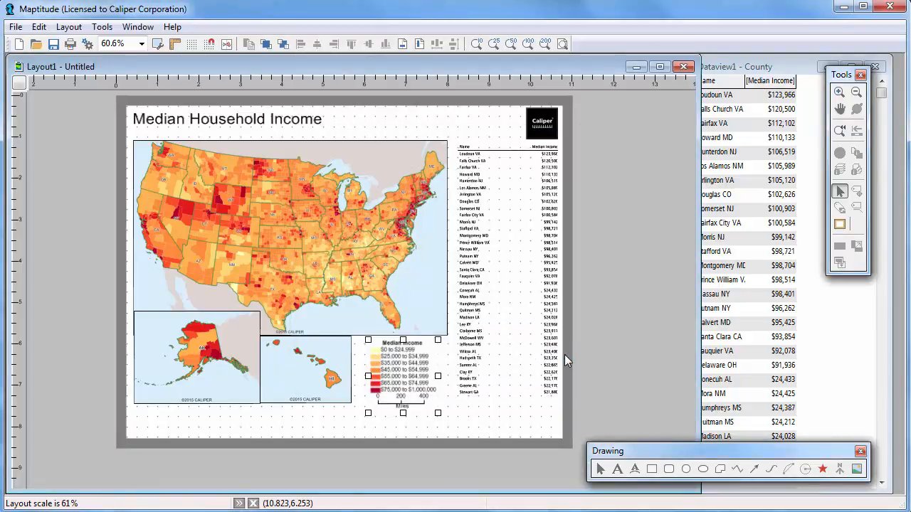
Save the layout as a JPEG Compressed Image named My Layout in the Maptitude 2016 folder
click(16, 27)
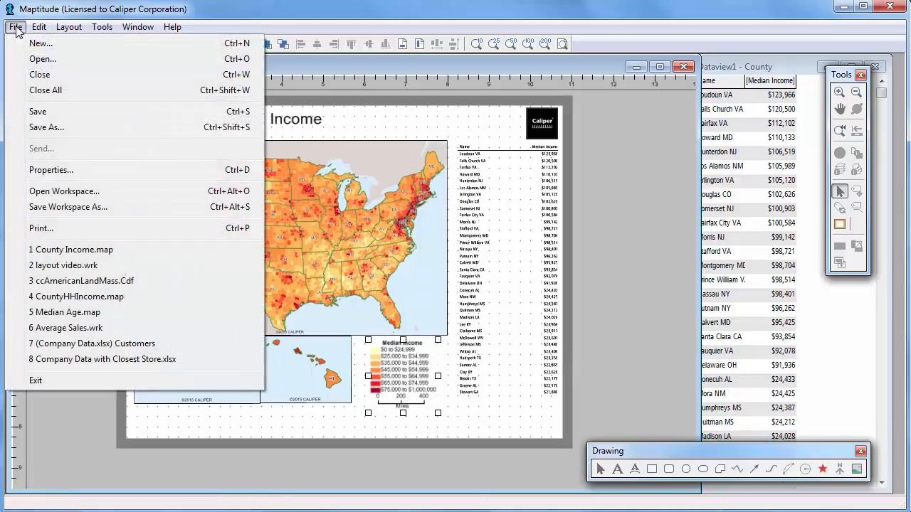
click(47, 128)
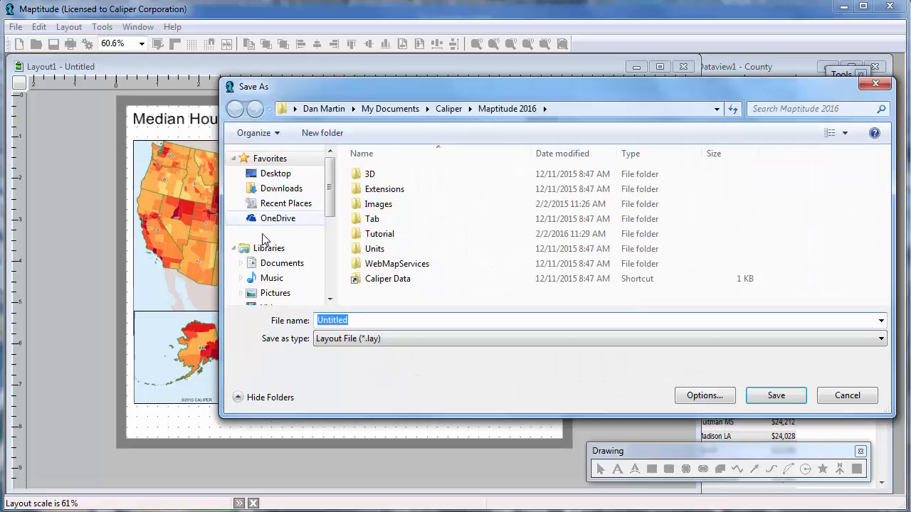
click(341, 341)
click(343, 375)
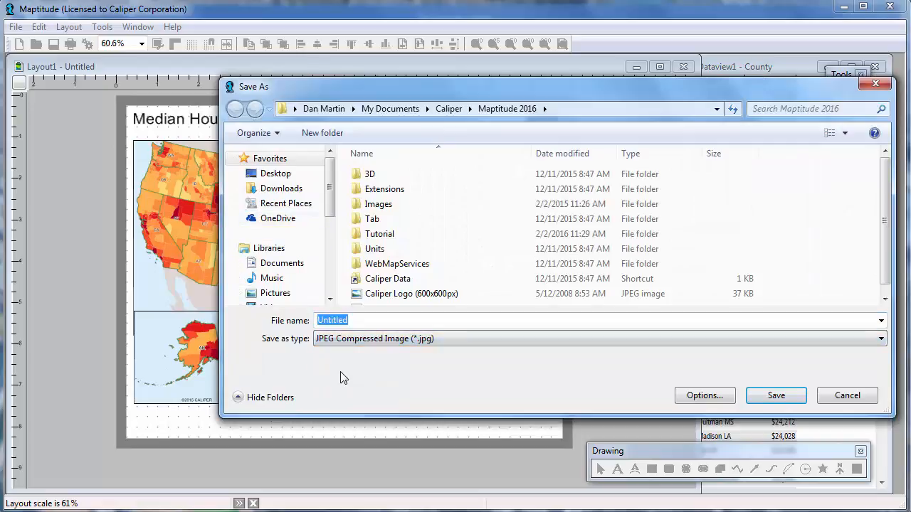
click(355, 321)
drag(356, 321, 251, 322)
text(My Layout)
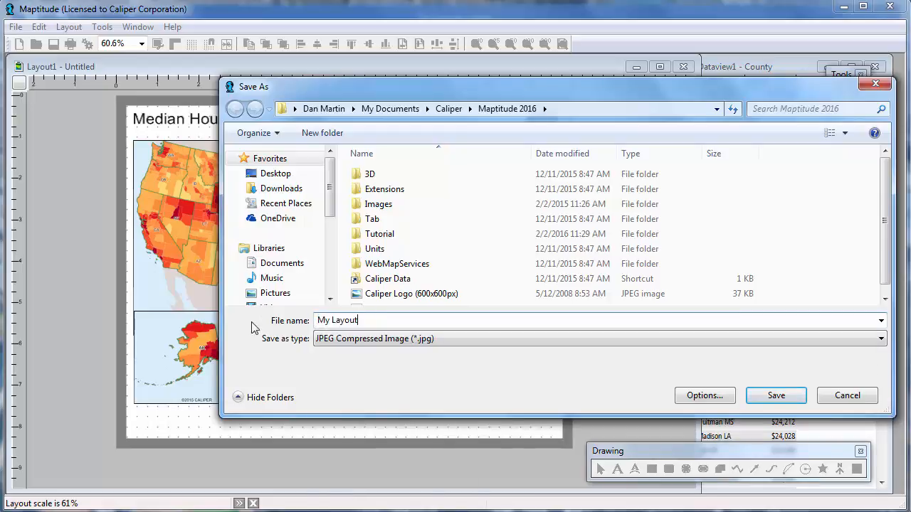
click(765, 395)
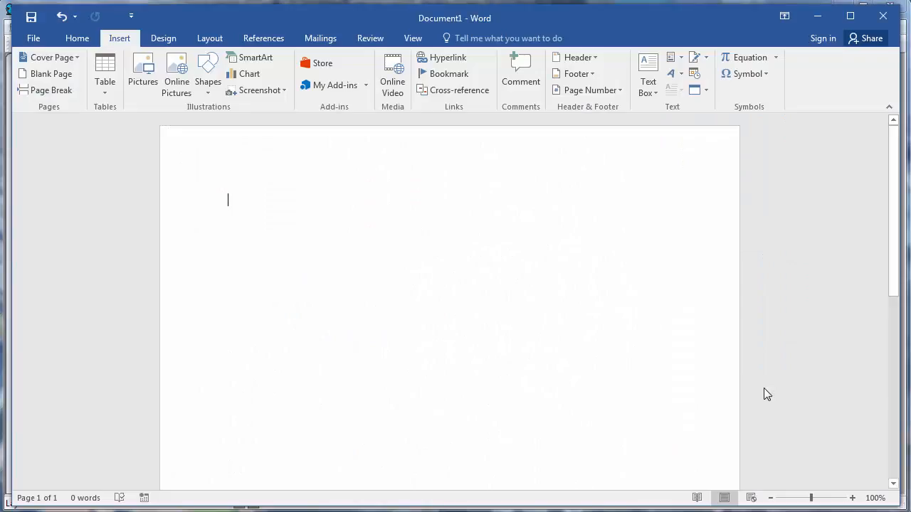
Switch to Word and insert the My Layout picture from the Maptitude 2016 folder into the blank document
click(142, 71)
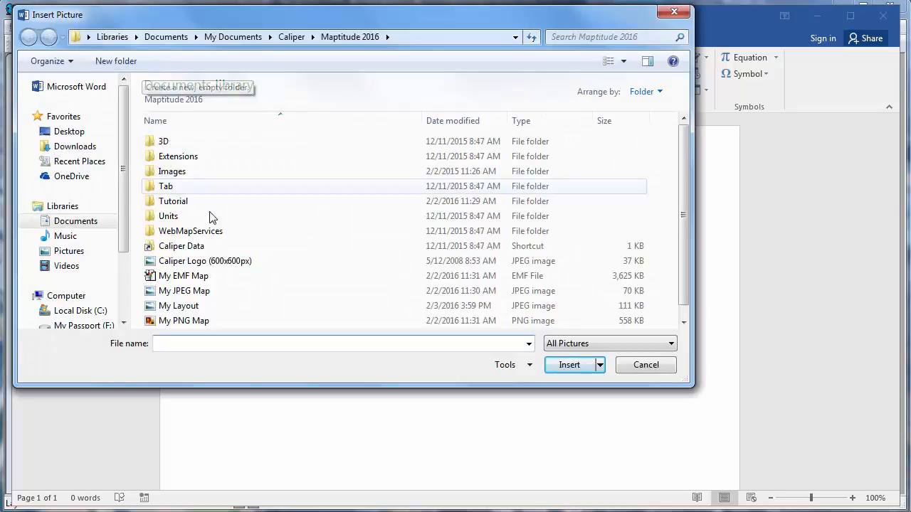
click(195, 306)
click(563, 367)
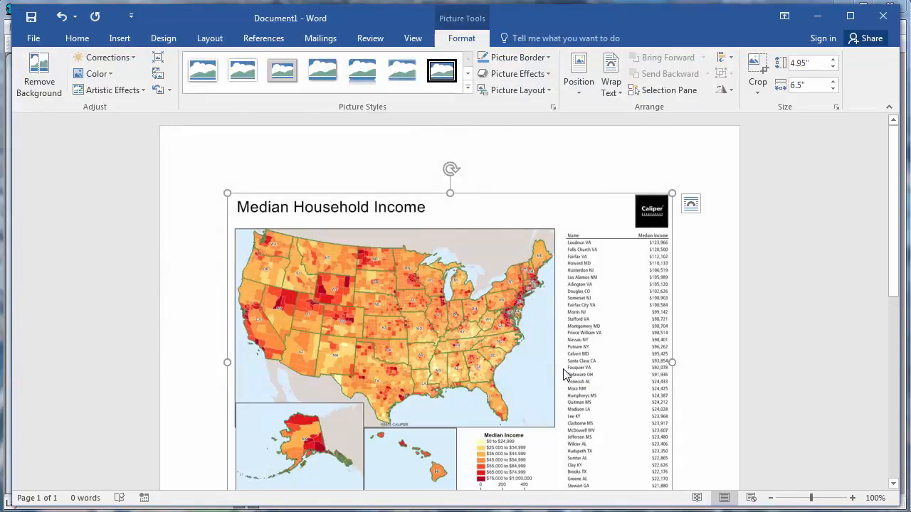
scroll(563, 368, down, 1)
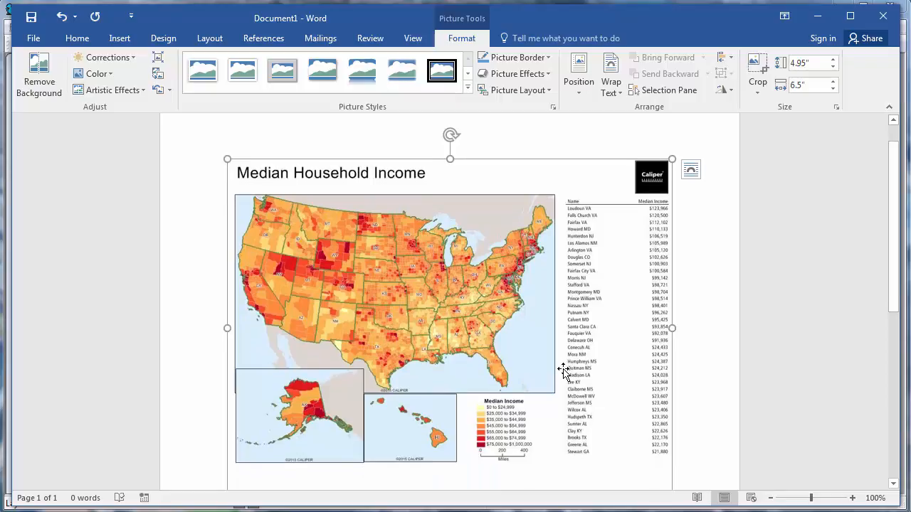